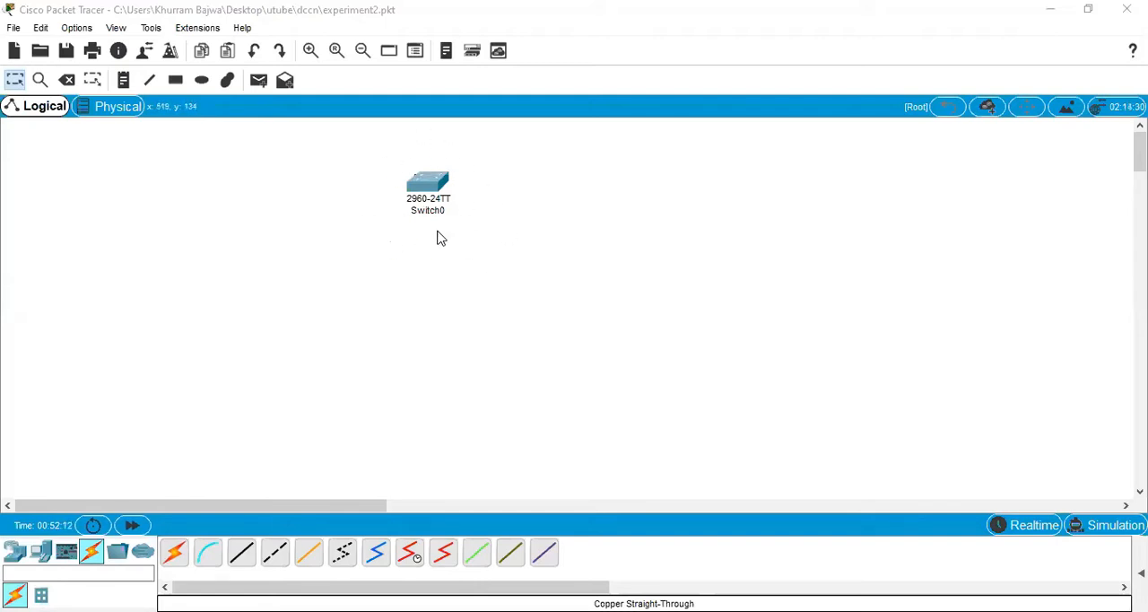
Step: Place two generic PC end devices side by side in the workspace, below and to the left of the switch
click(15, 558)
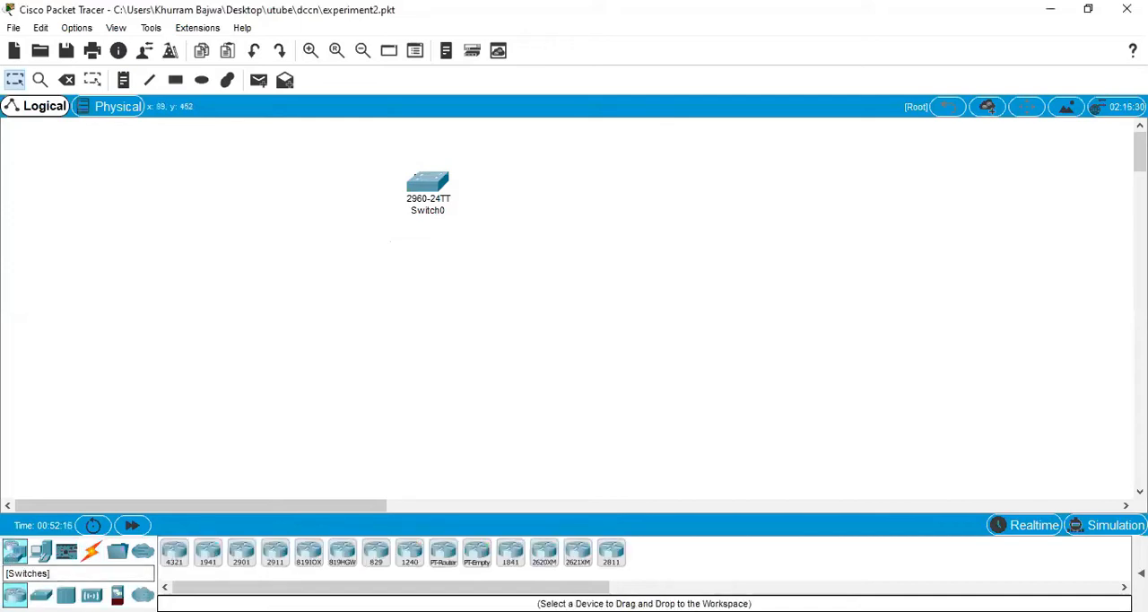
click(41, 594)
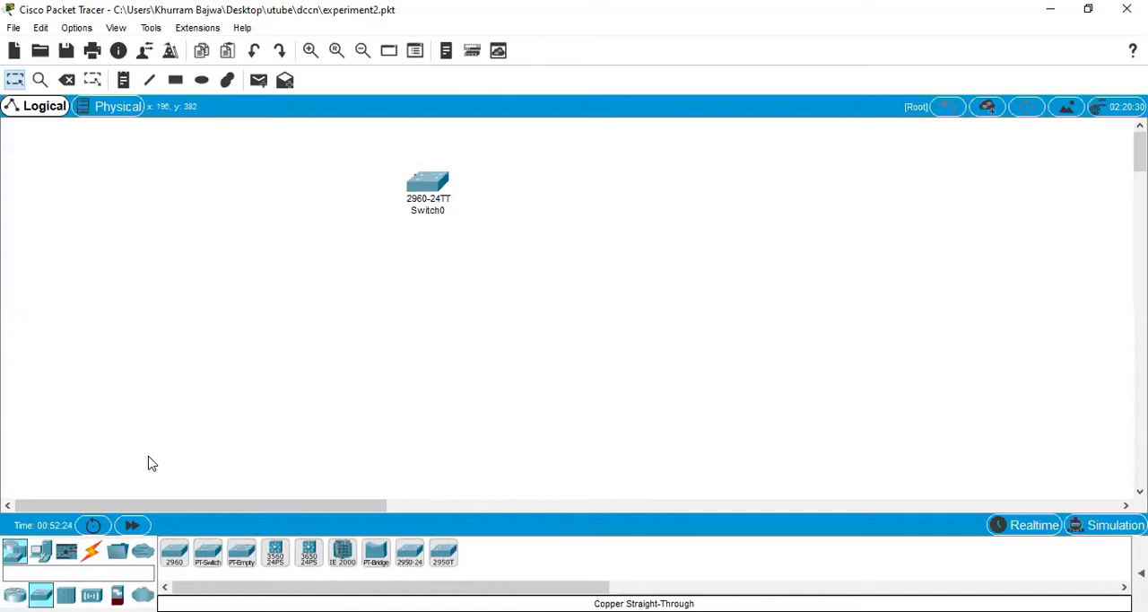
click(38, 551)
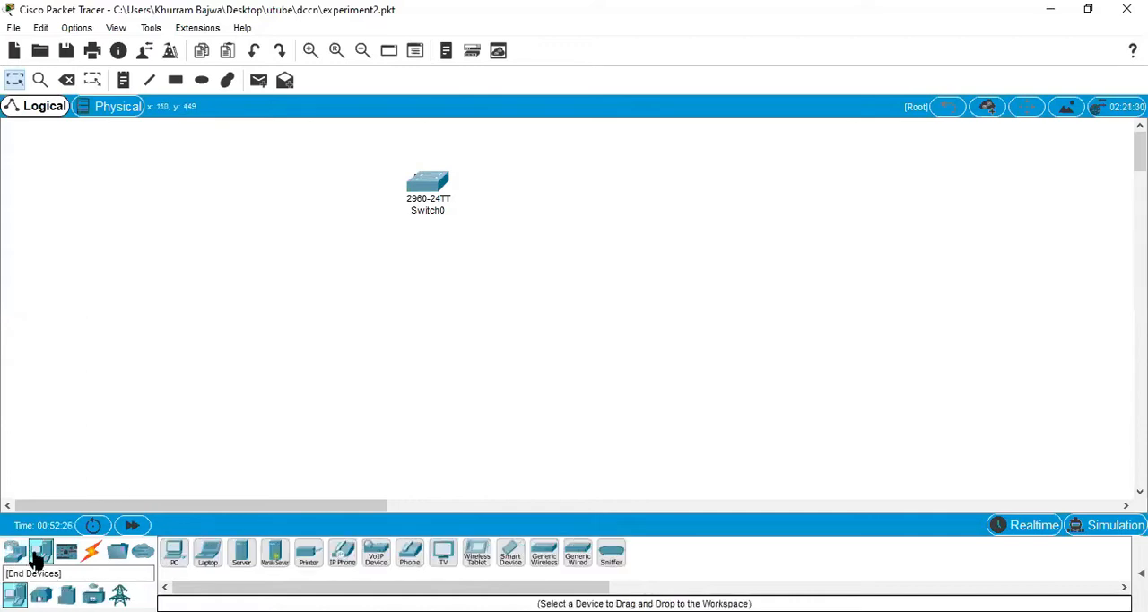
click(174, 551)
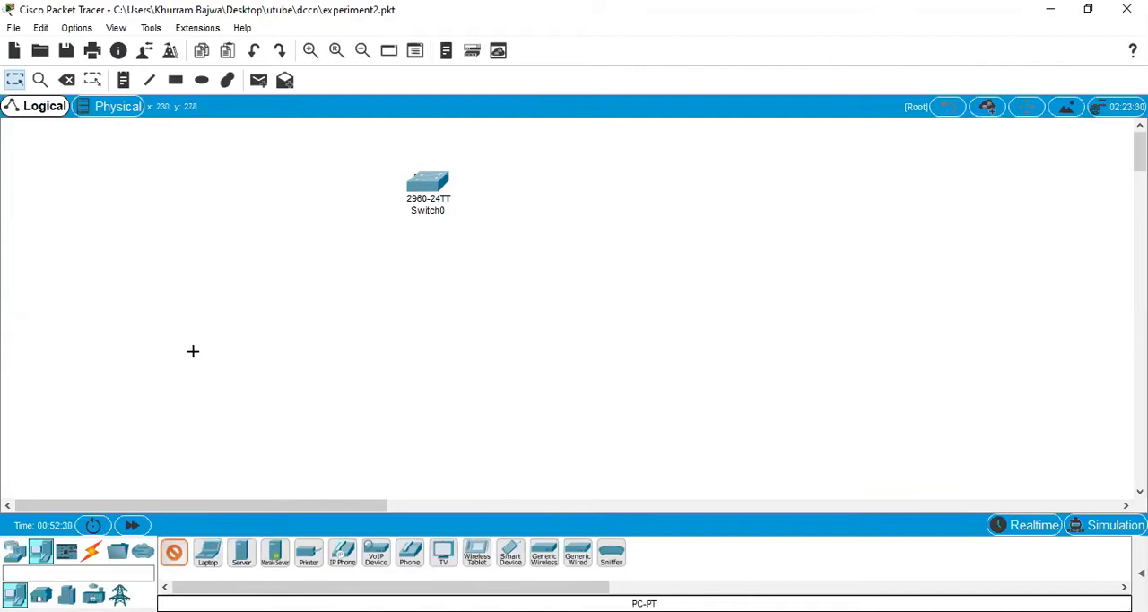
click(193, 352)
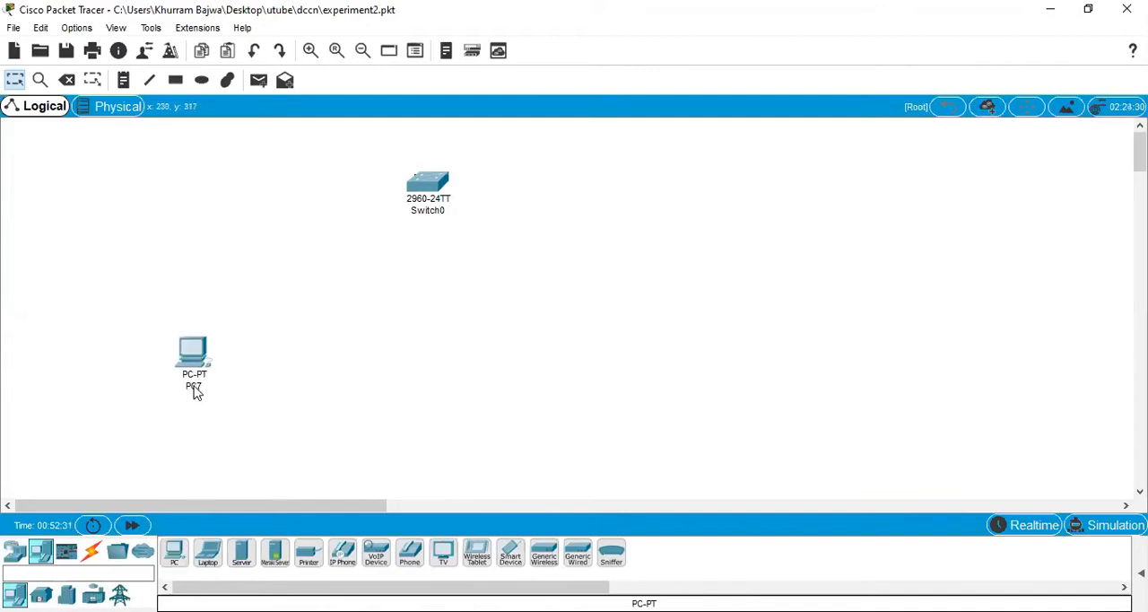
click(174, 552)
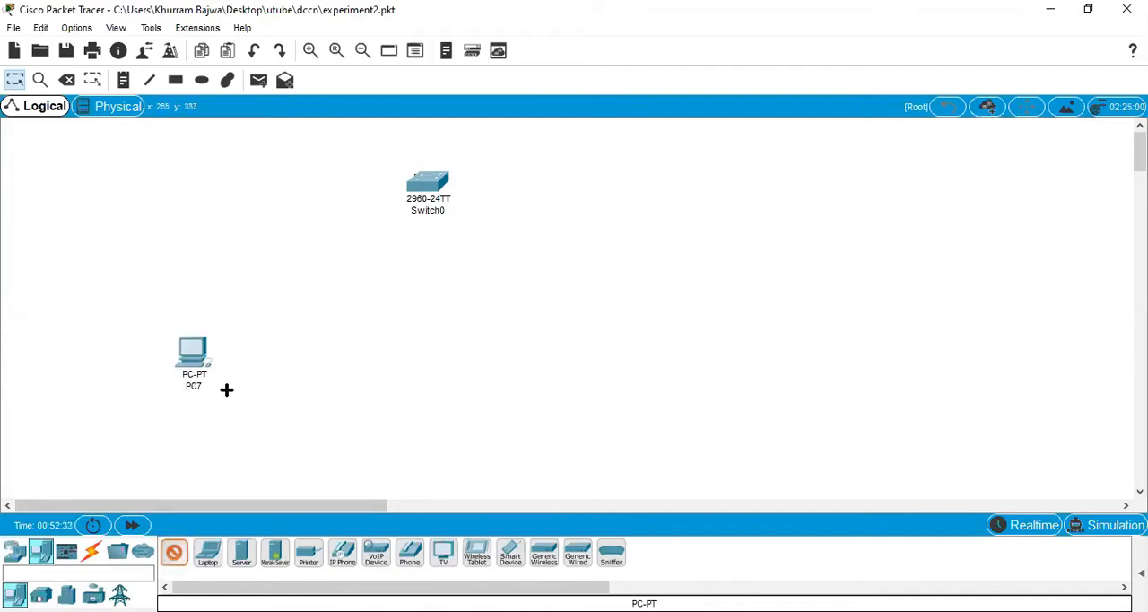
click(237, 341)
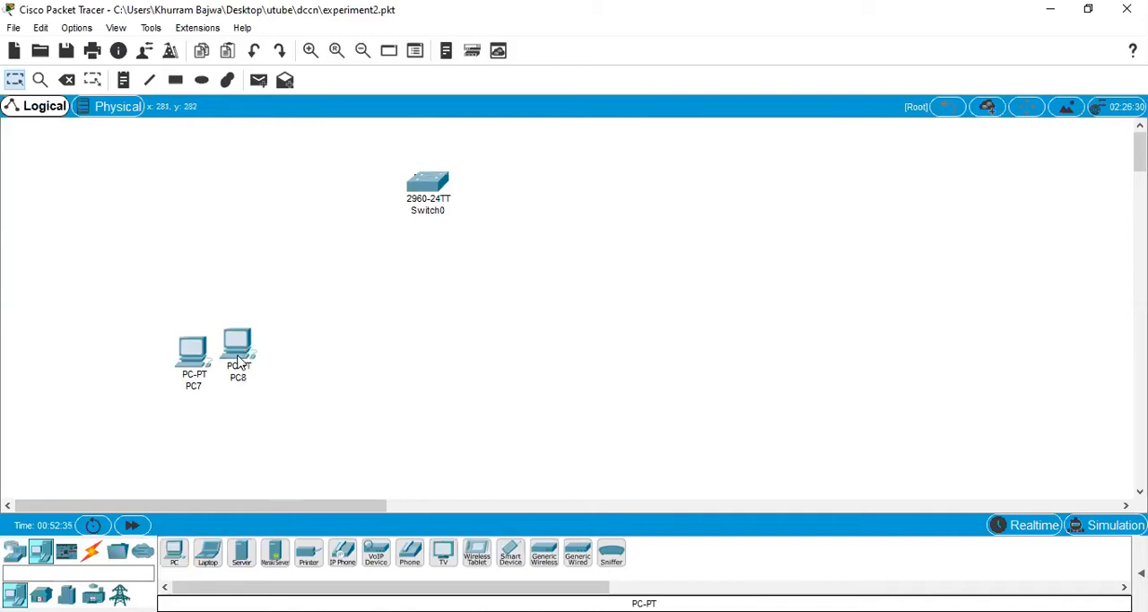
drag(235, 359, 239, 365)
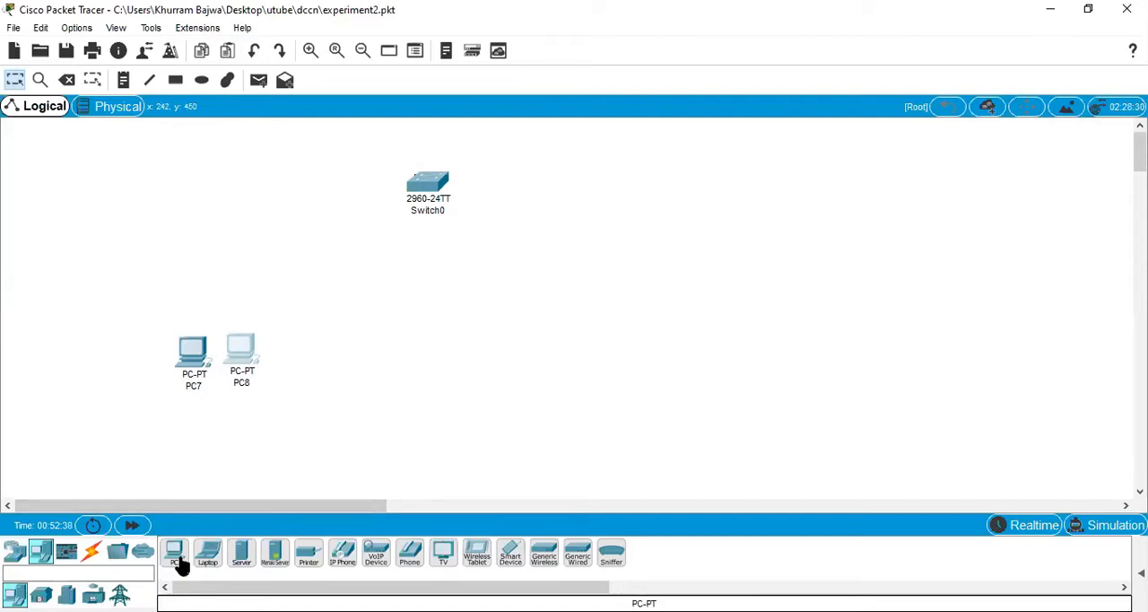
Step: Add a second pair of PCs below the switch, with a gap separating it from the first pair
click(178, 559)
click(357, 342)
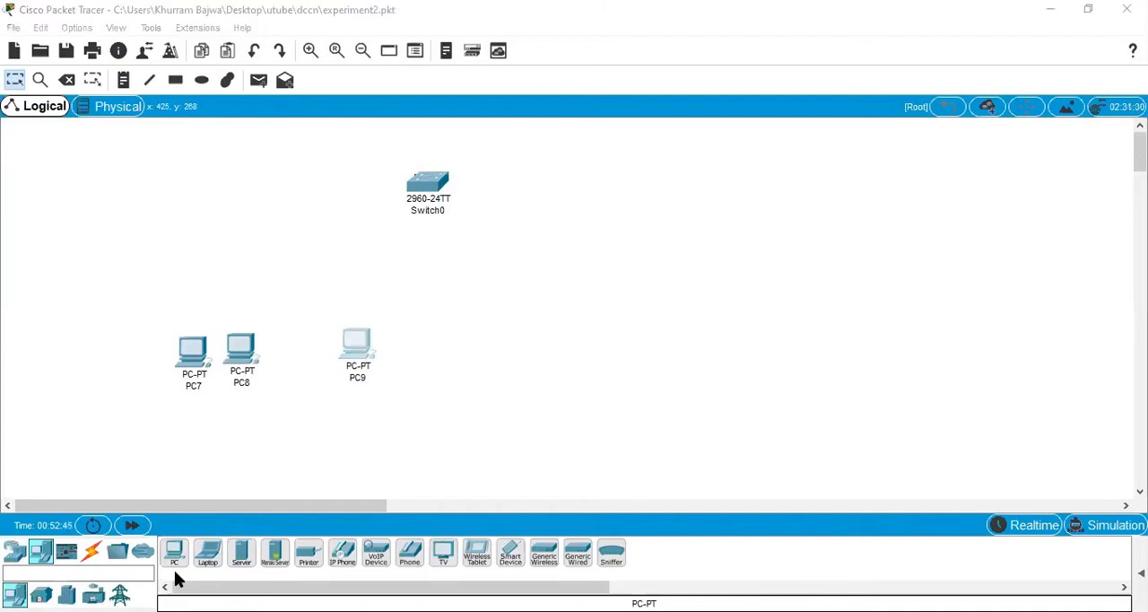
click(175, 555)
click(408, 350)
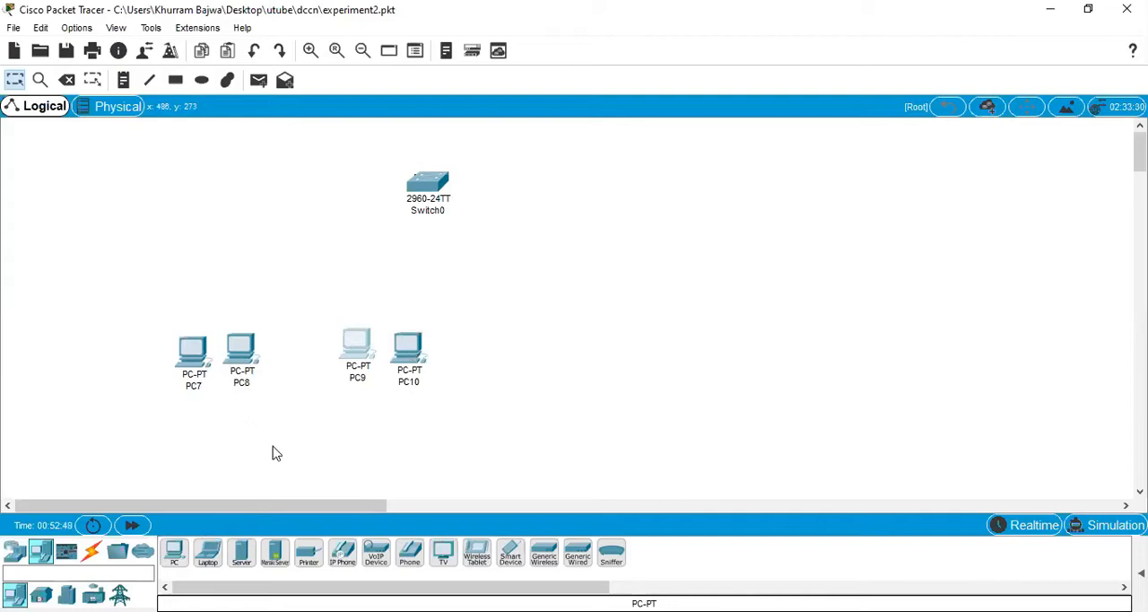
Step: Add a third pair of PCs at the right end of the row, spaced apart from the second pair
click(172, 553)
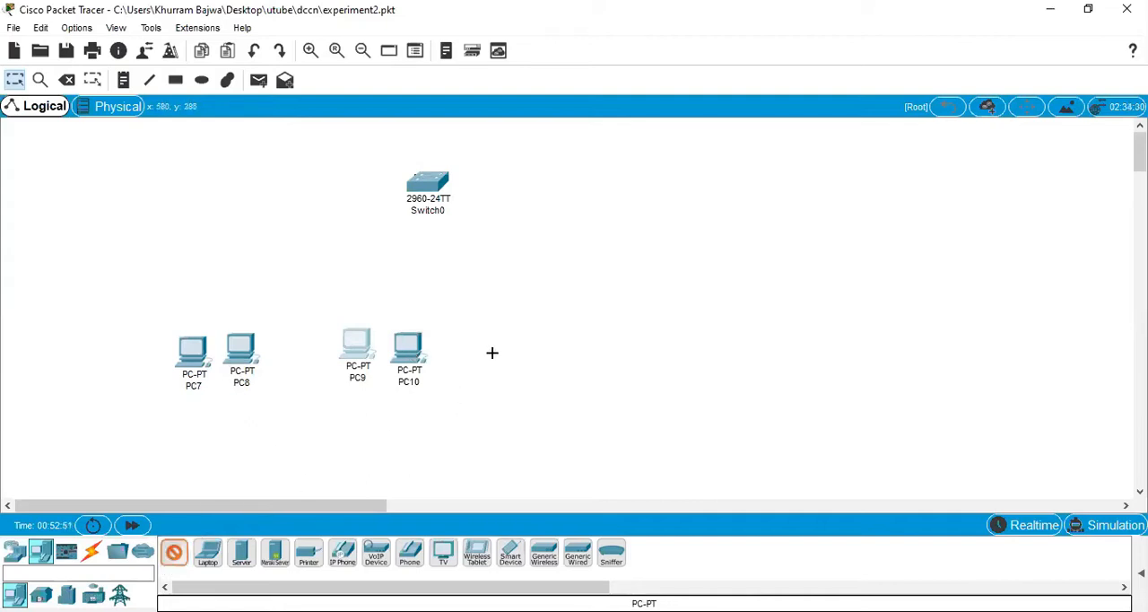
click(505, 352)
click(174, 553)
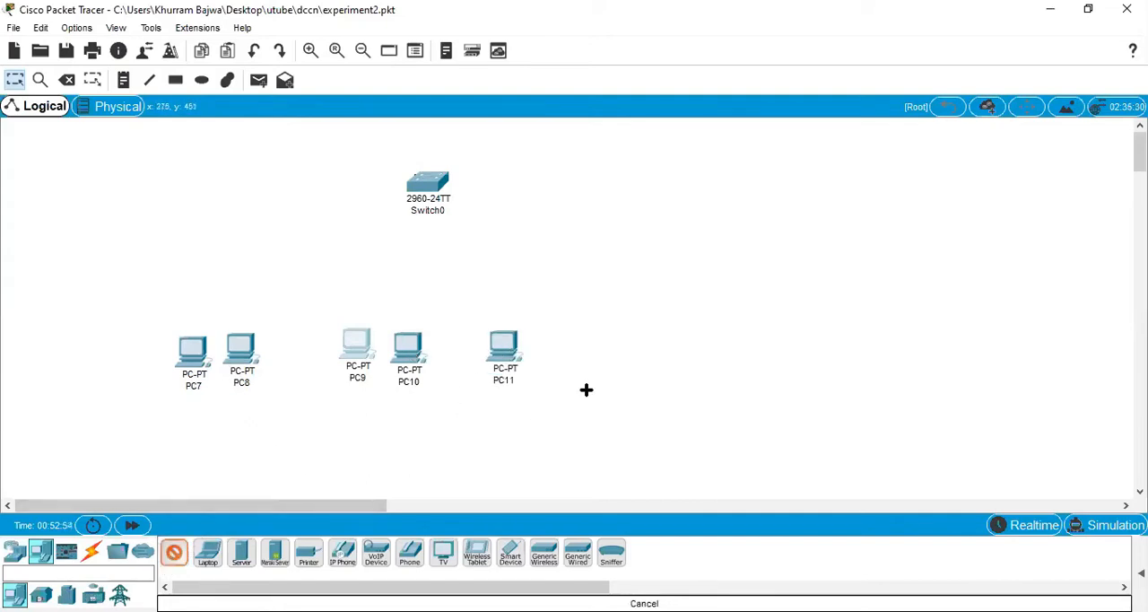
click(558, 346)
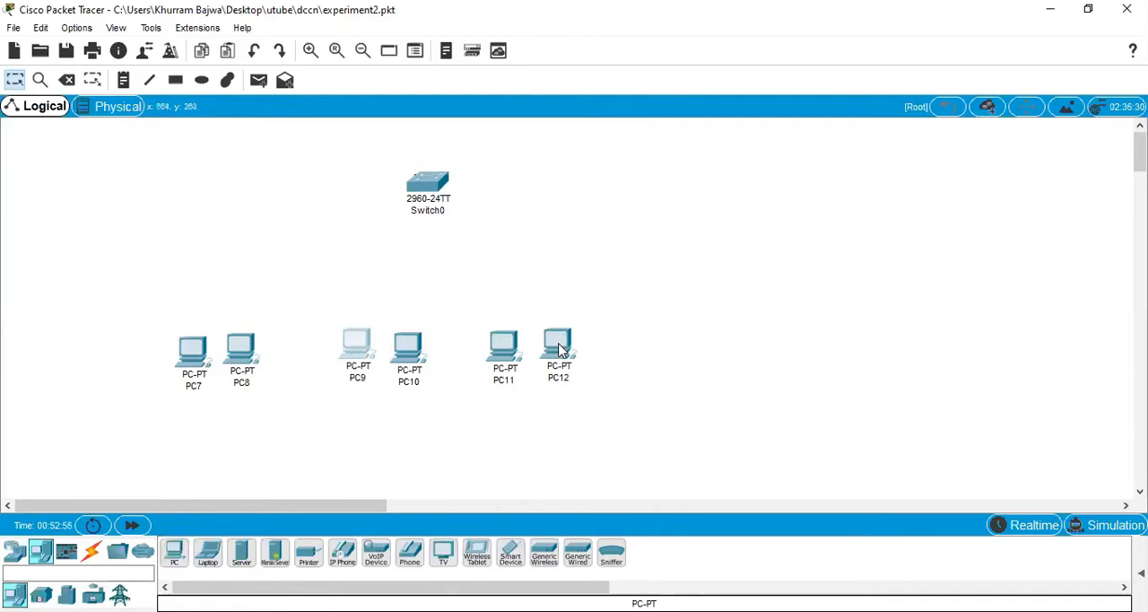
Step: Rename the leftmost PC of the row as PC0
click(199, 393)
click(198, 390)
key(BackSpace)
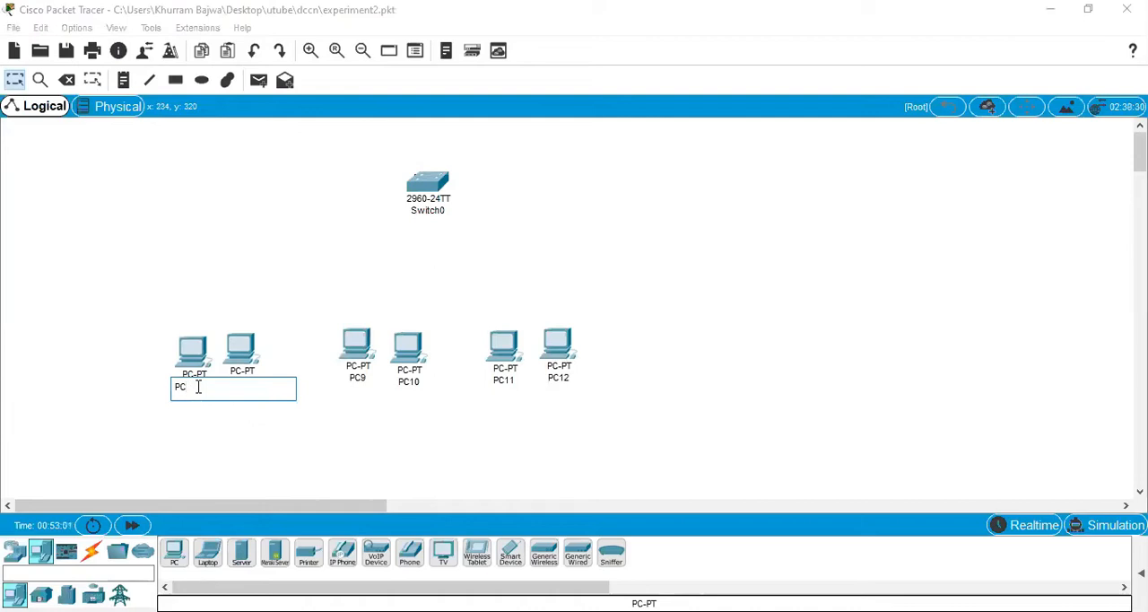
text(0)
key(Return)
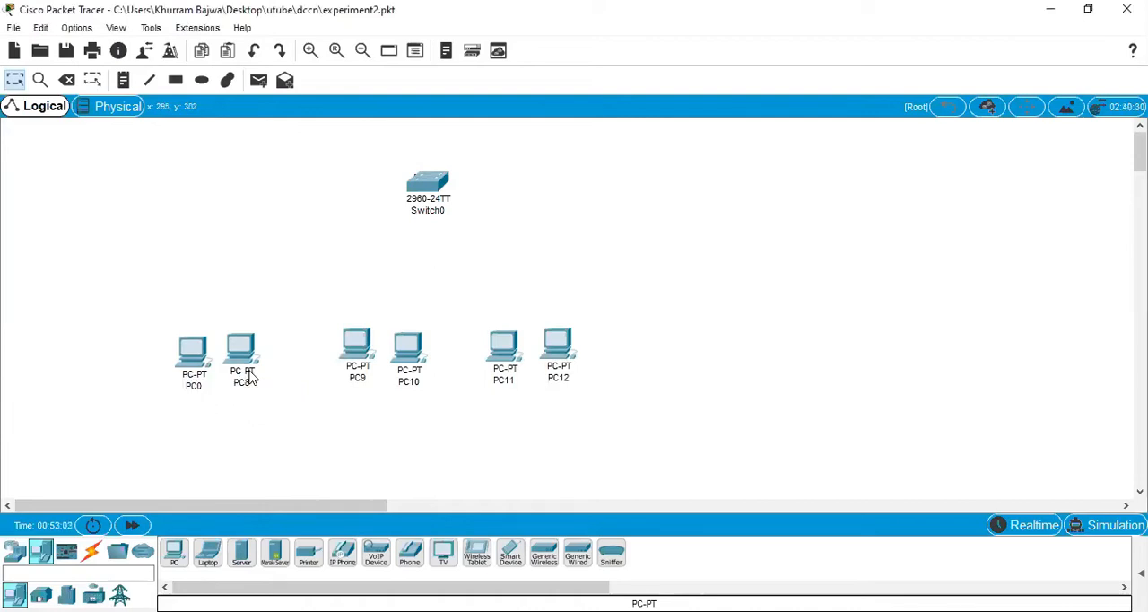
Step: Rename the second PC of the first pair as PC1
click(253, 377)
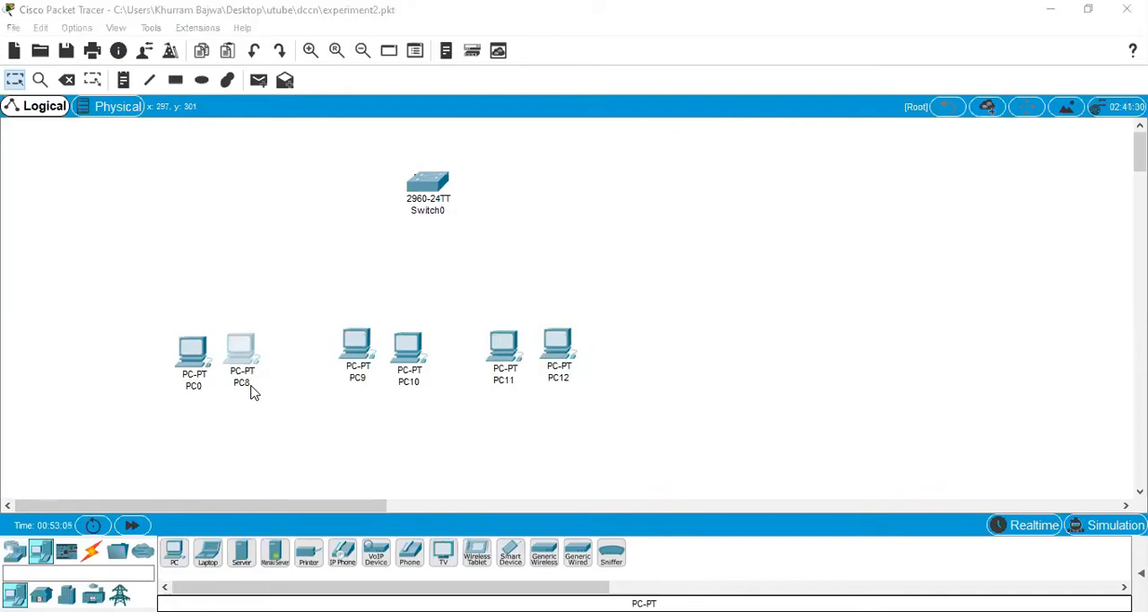
click(345, 374)
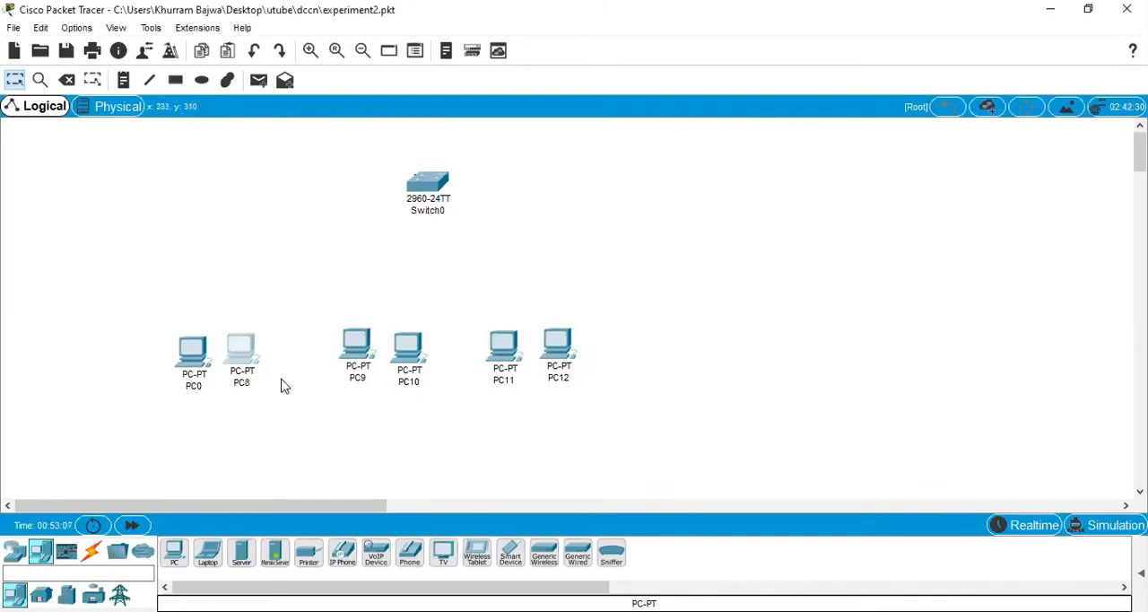
click(251, 383)
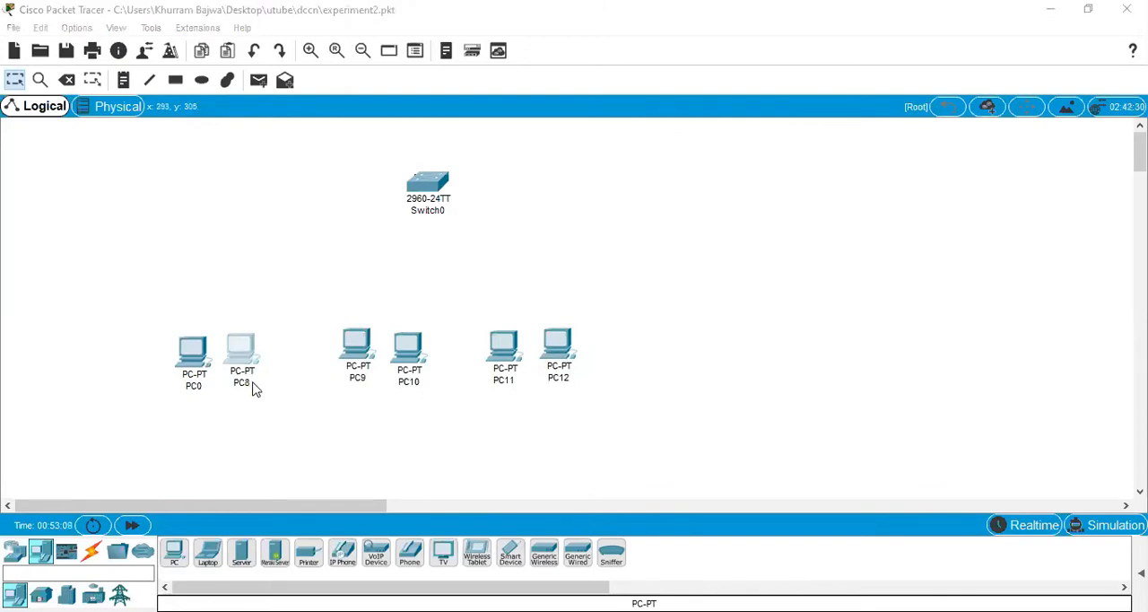
click(922, 66)
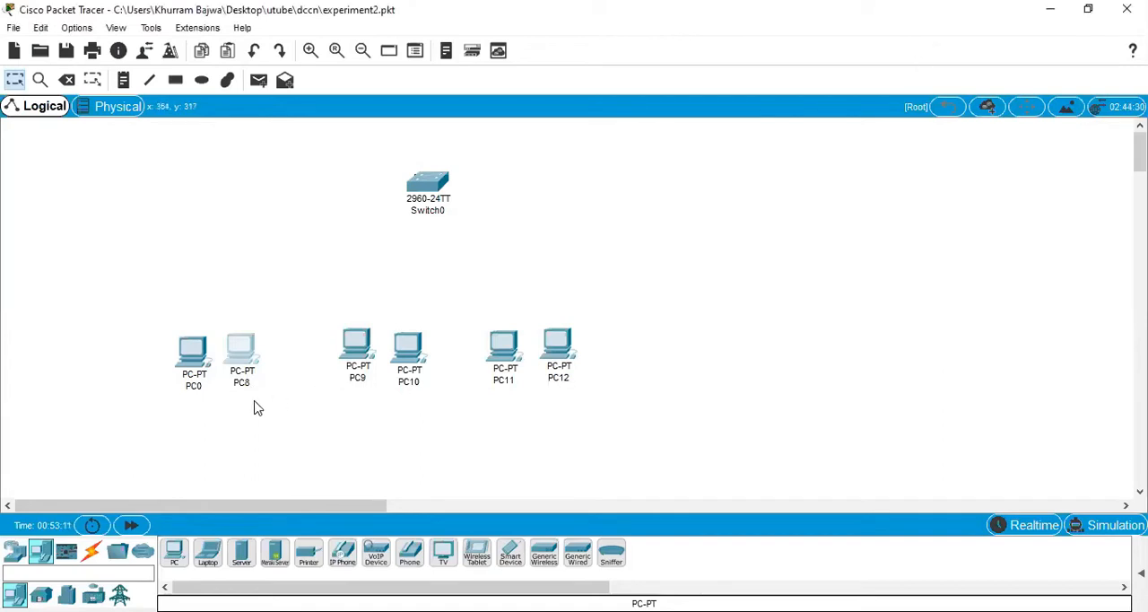
click(250, 384)
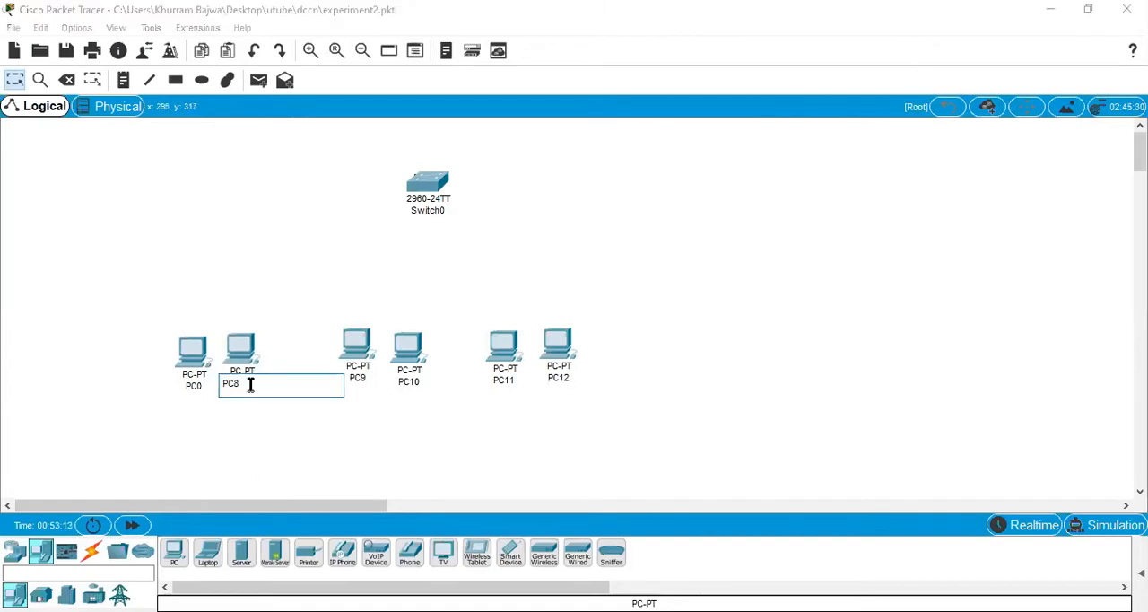
key(BackSpace)
Step: Rename the first PC of the middle pair as PC2
click(363, 380)
click(363, 379)
key(BackSpace)
text(2)
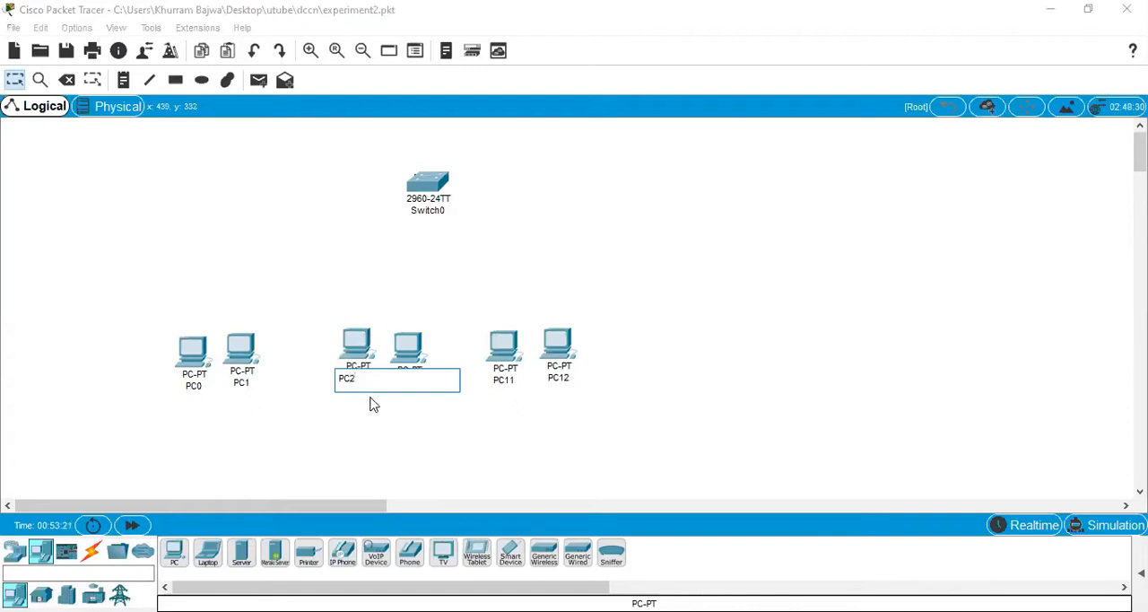
click(397, 440)
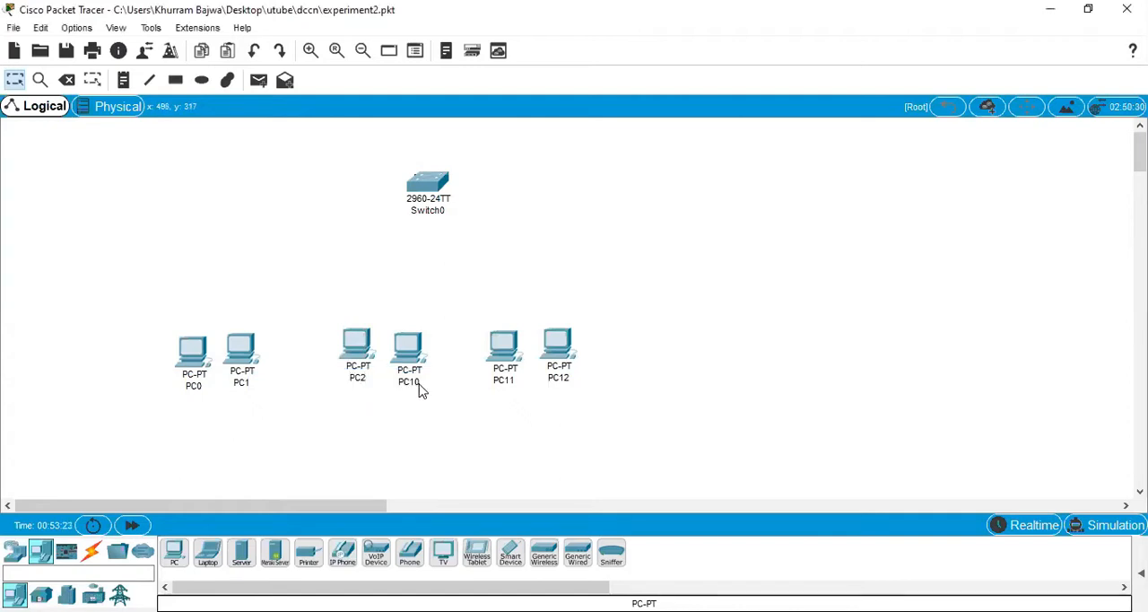
Step: Rename the second PC of the middle pair as PC3
click(419, 388)
key(BackSpace)
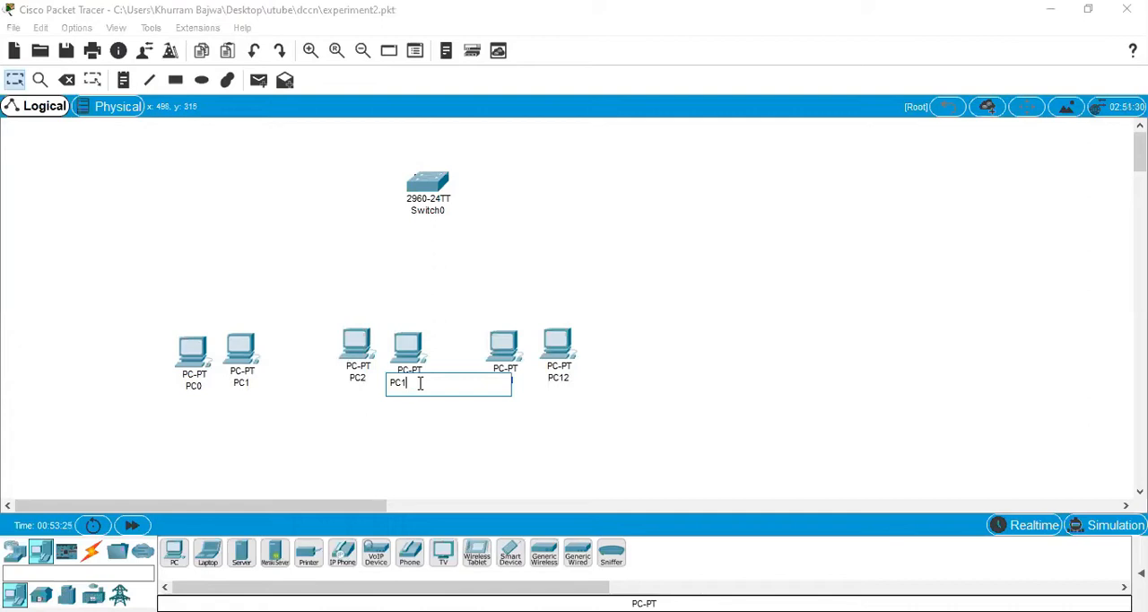
text(3)
click(464, 449)
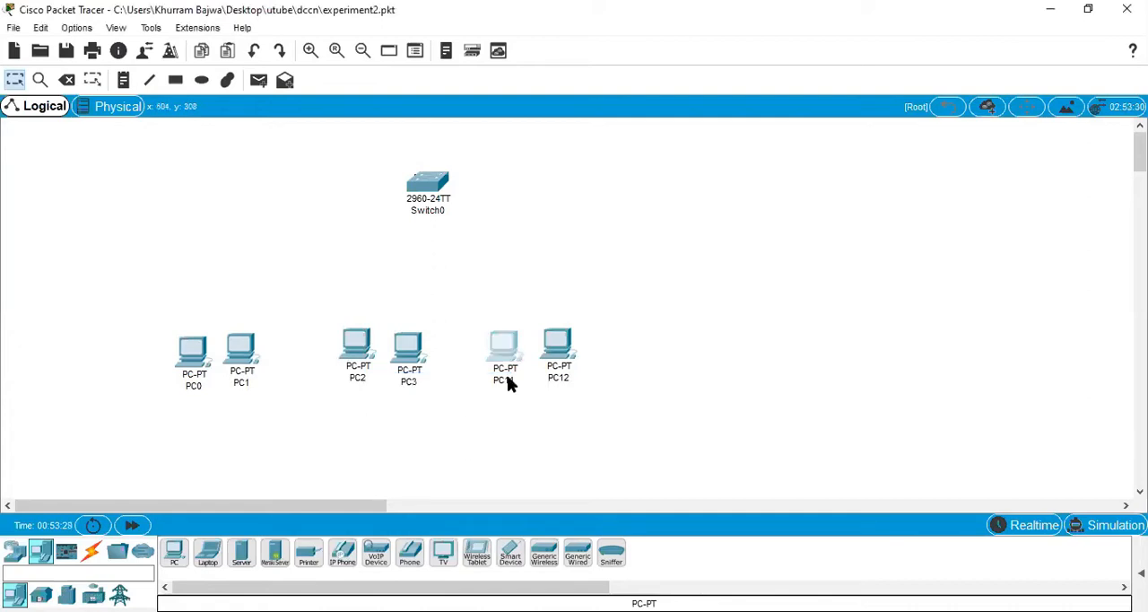
Step: Rename the first PC of the last pair as PC4
click(514, 377)
key(BackSpace)
key(BackSpace)
text(4)
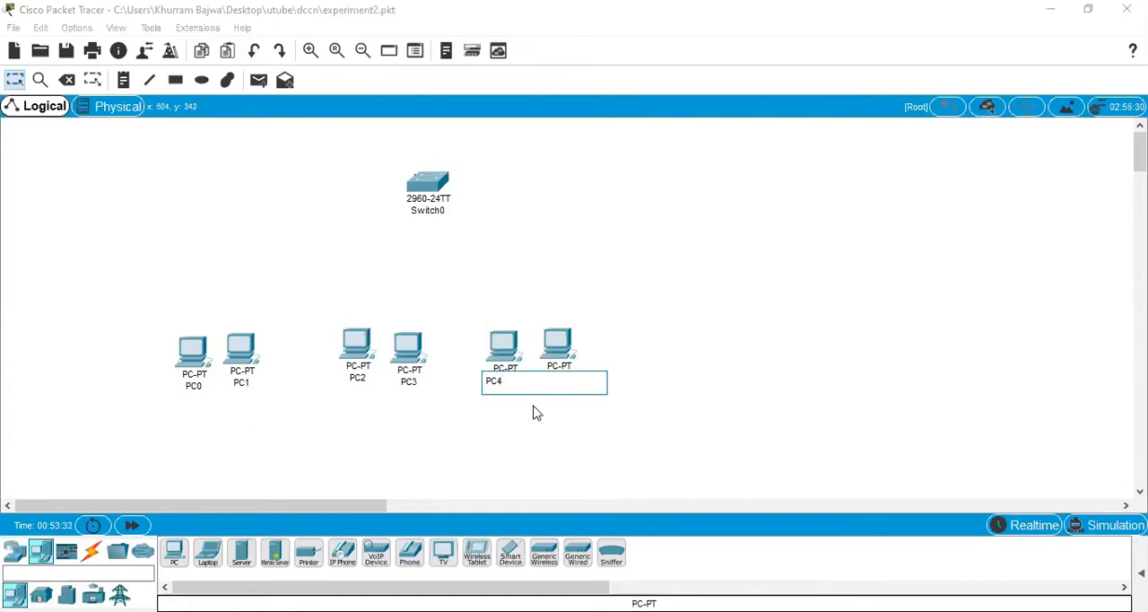
Step: Rename the rightmost PC of the row as PC5
click(564, 384)
click(572, 376)
key(BackSpace)
key(BackSpace)
text(5)
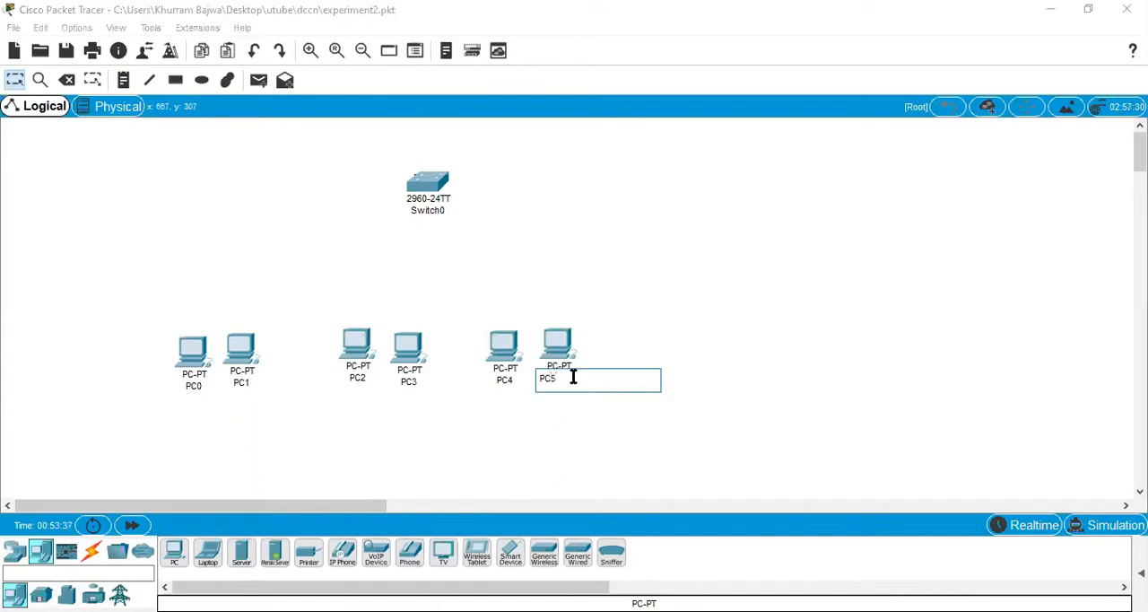
click(496, 462)
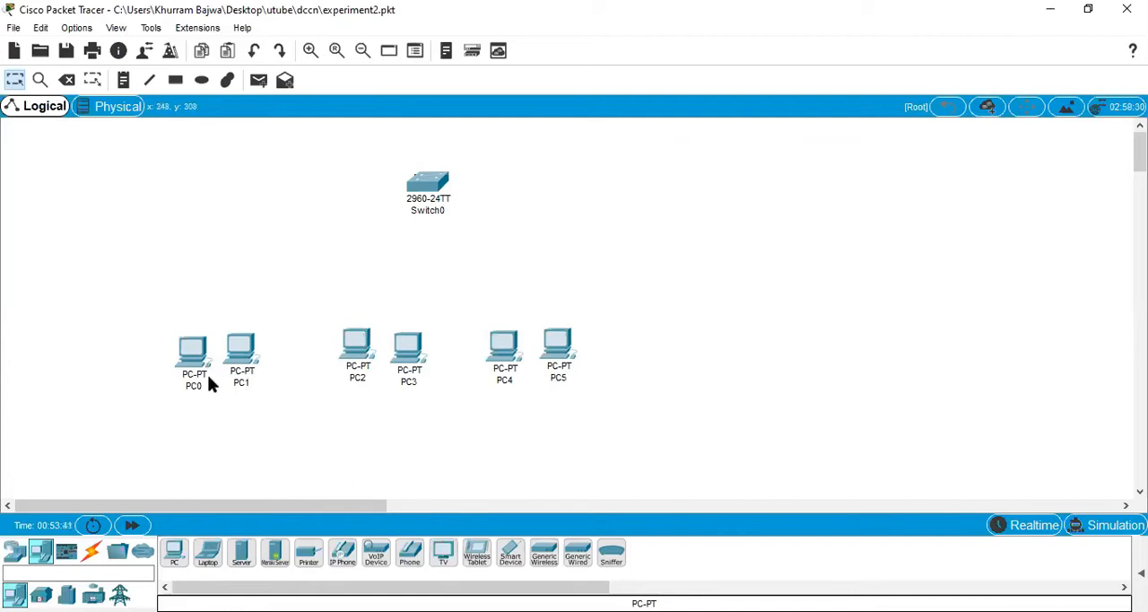
Step: Draw three unfilled, black-outlined rectangles, one around each PC pair: PC0 and PC1, PC2 and PC3, PC4 and PC5
click(175, 81)
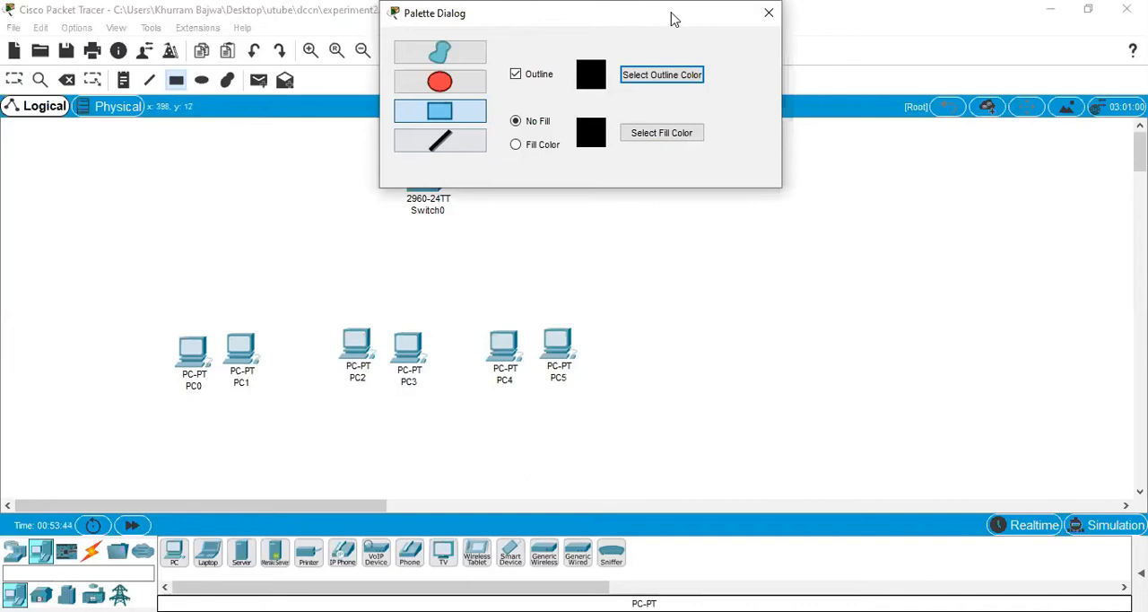
drag(671, 18, 733, 189)
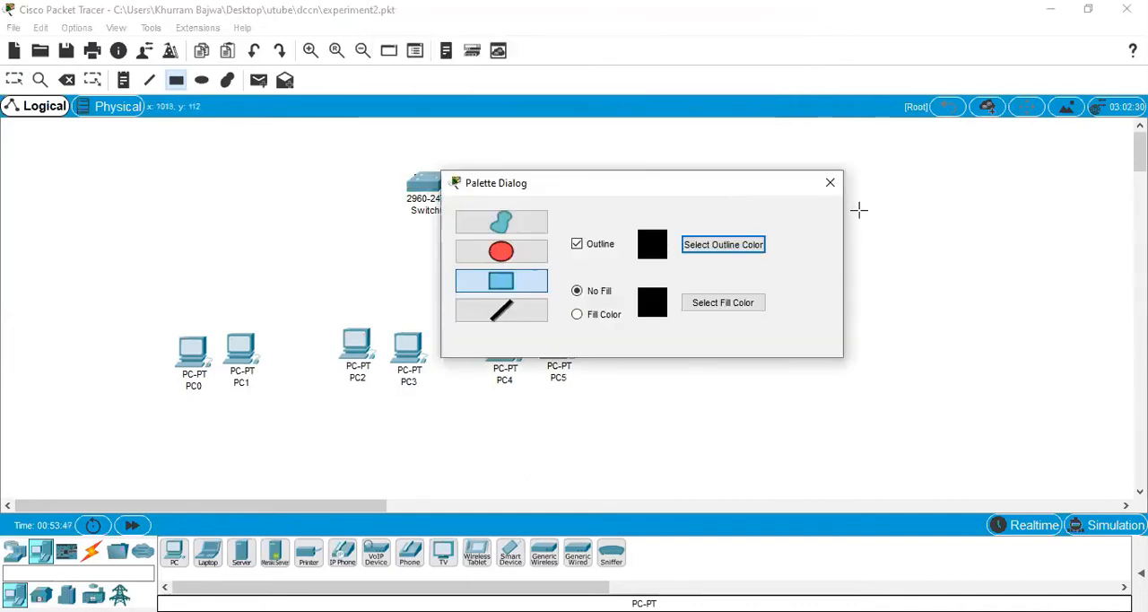
click(833, 186)
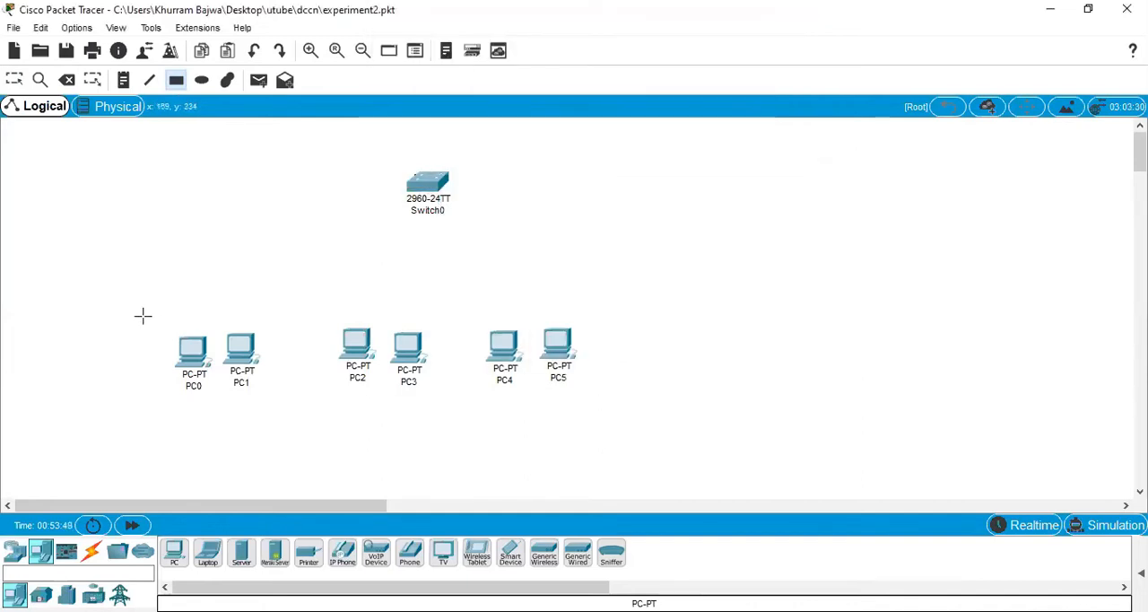
mouse_move(140, 313)
mouse_down()
mouse_move(258, 363)
mouse_move(287, 386)
mouse_move(285, 407)
mouse_up()
drag(320, 314, 447, 408)
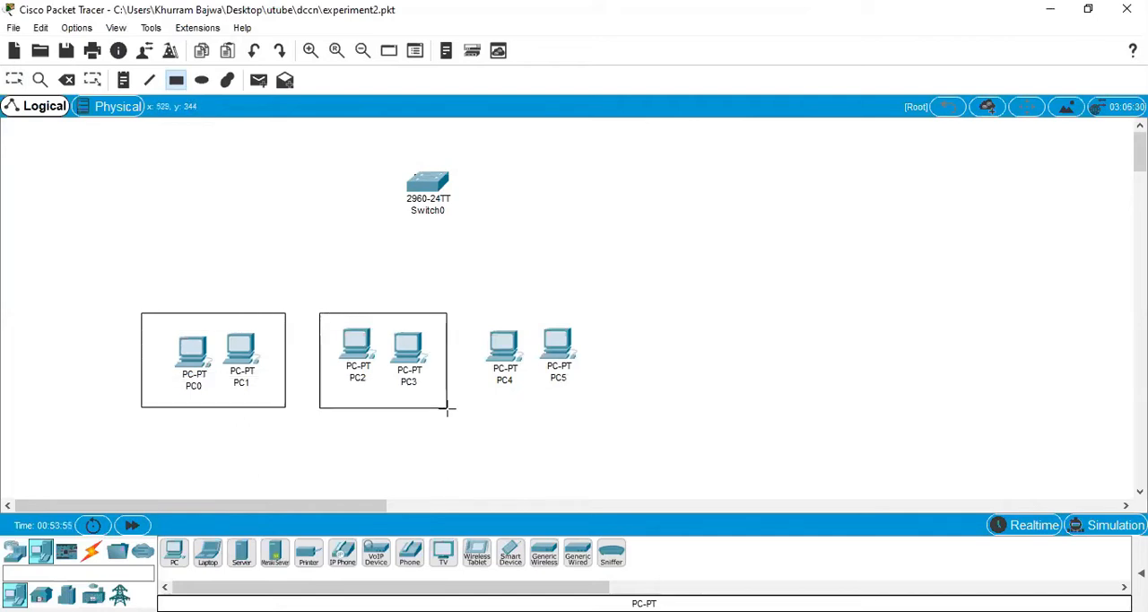
mouse_move(470, 309)
mouse_down()
mouse_move(607, 387)
mouse_move(607, 408)
mouse_up()
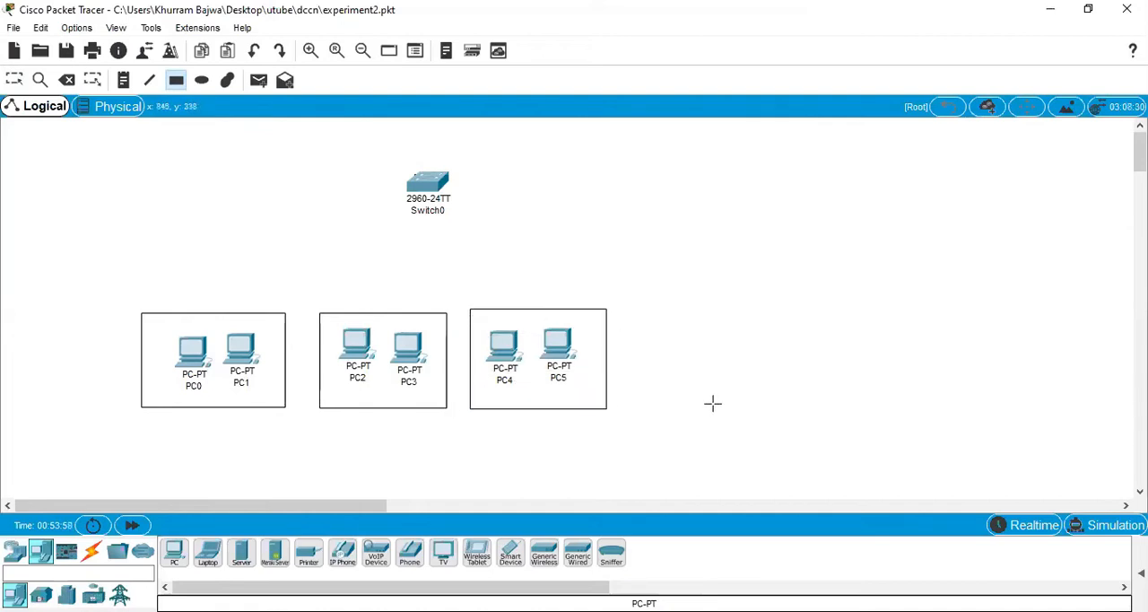
click(16, 79)
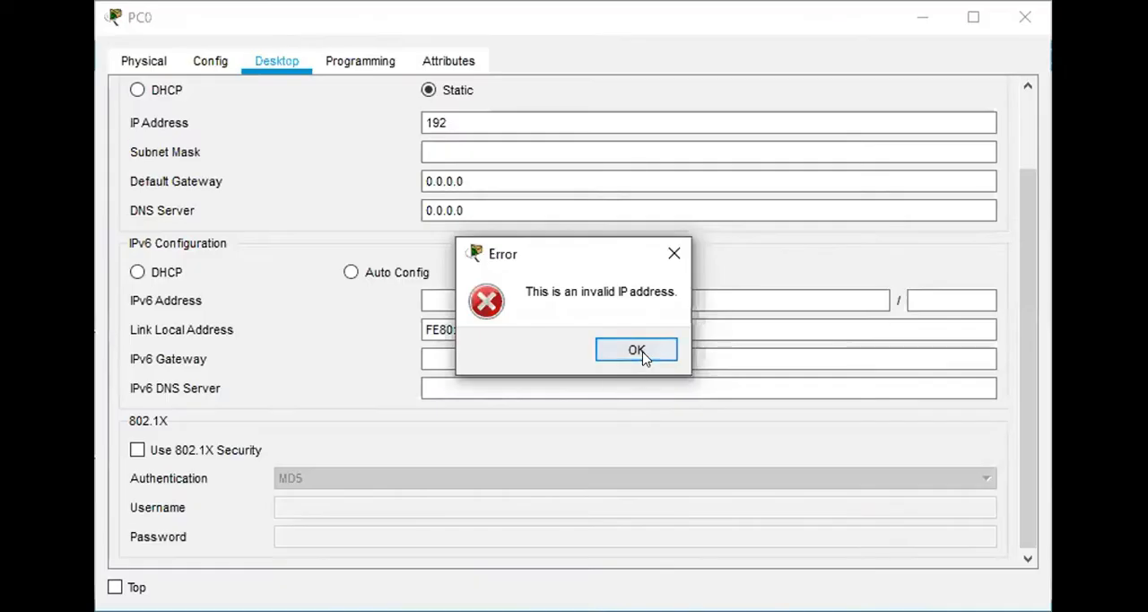
Step: Dismiss the address error and give PC0 the static IP address 192.168.1.10 with subnet mask 255.255.255.0
click(674, 251)
click(489, 119)
text(192.1)
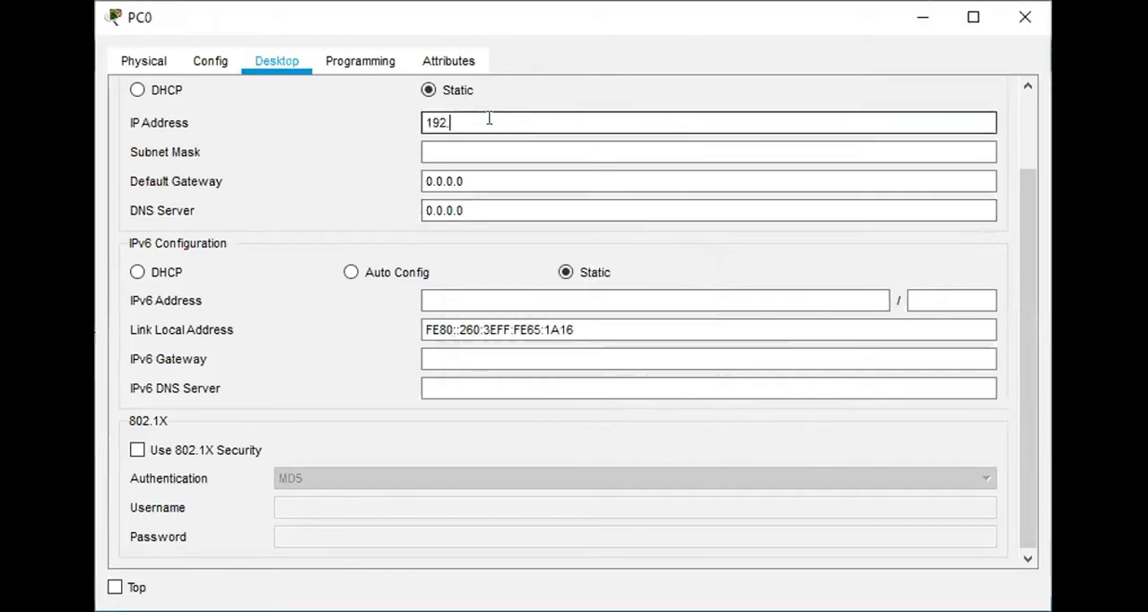
text(68)
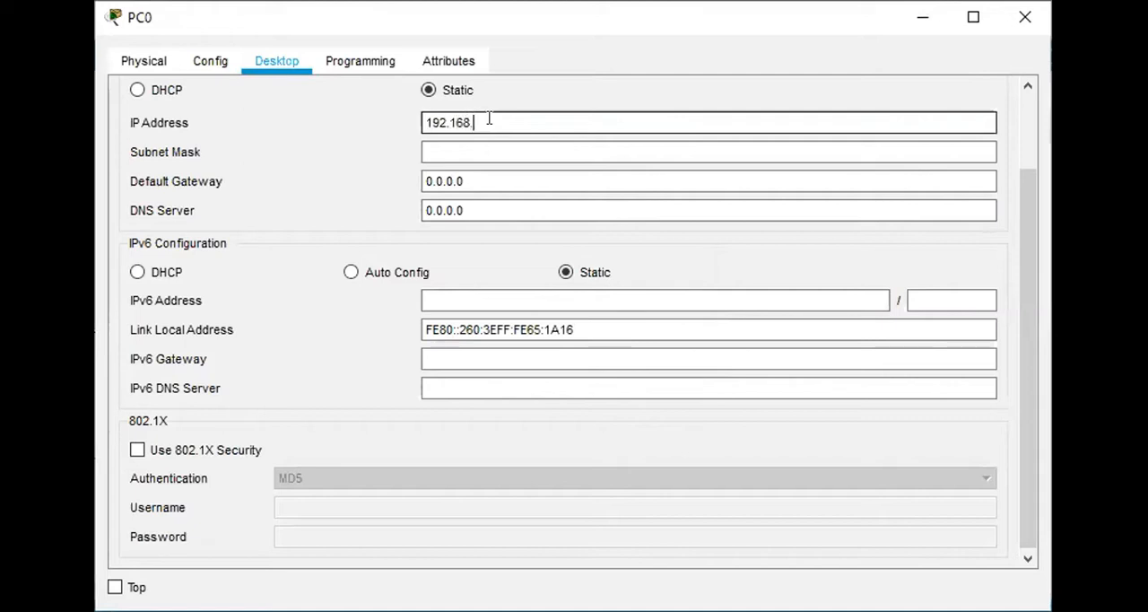
text(.1.10)
click(470, 149)
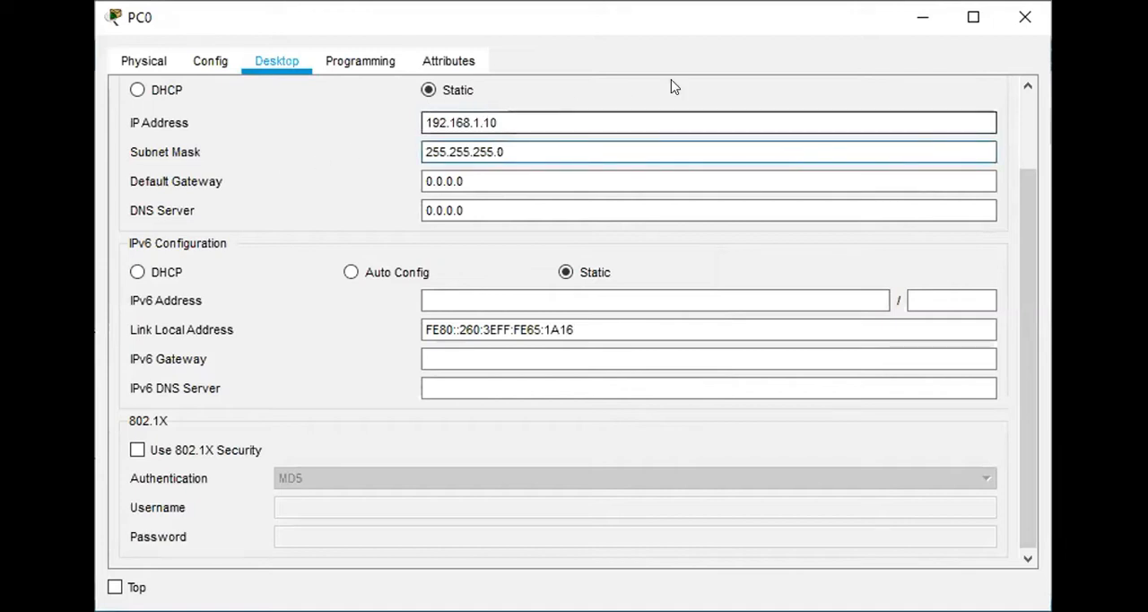
Step: Close PC0's window and give PC1 the static IP address 192.168.1.20 with subnet mask 255.255.255.0
click(1021, 18)
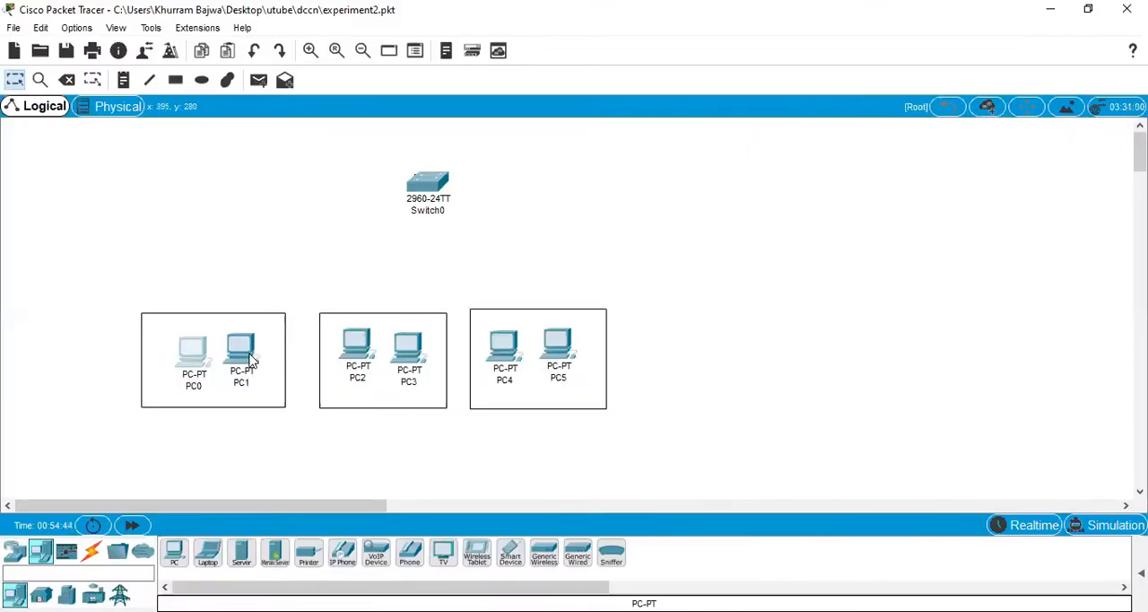
click(252, 358)
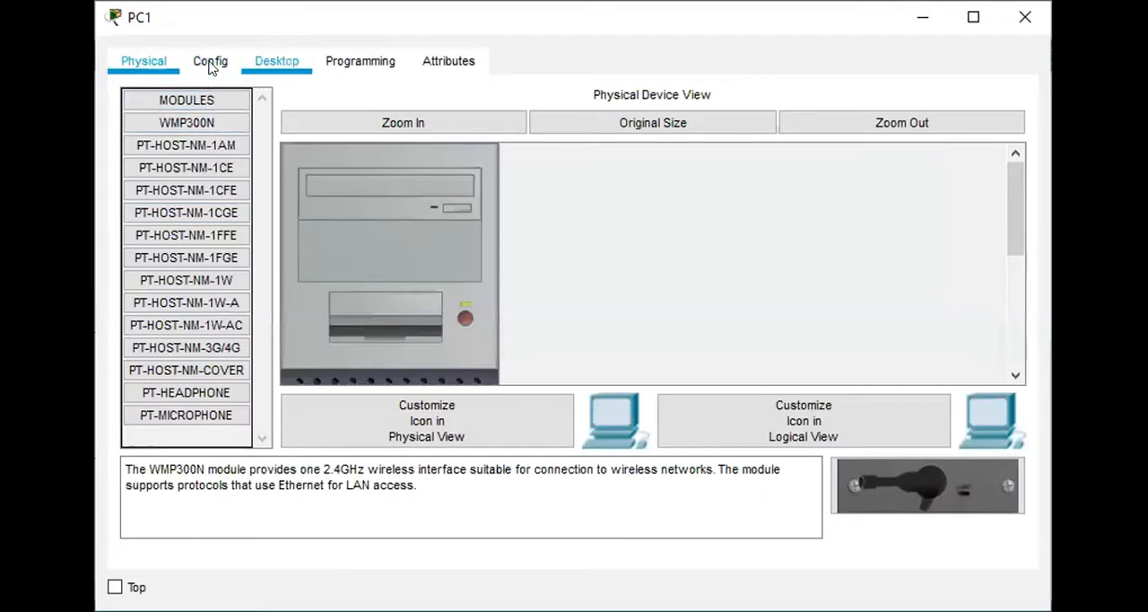
click(210, 63)
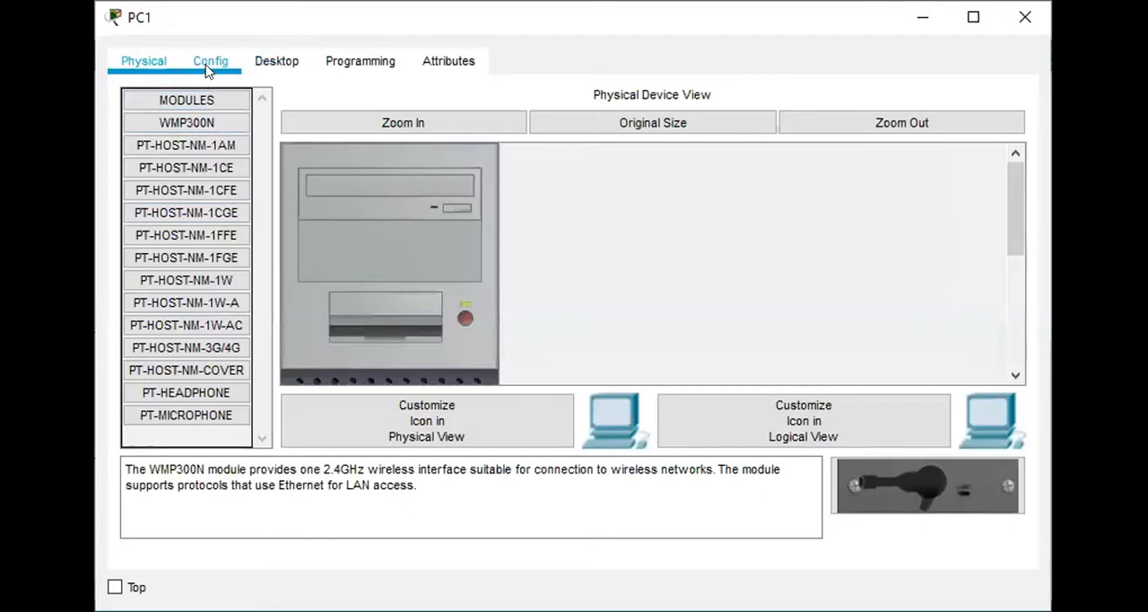
click(277, 62)
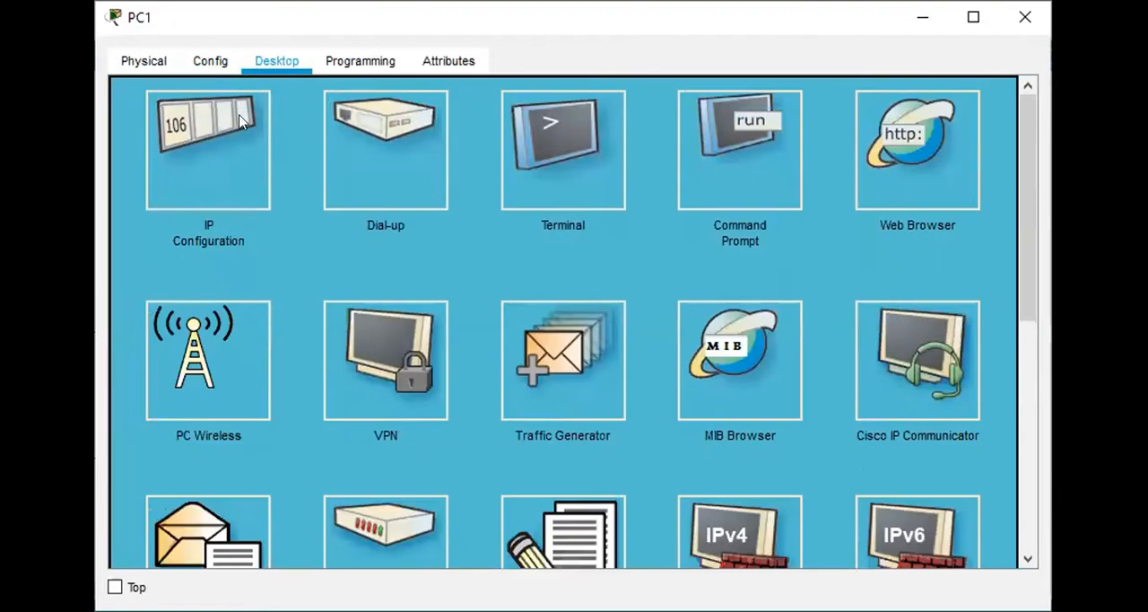
click(212, 154)
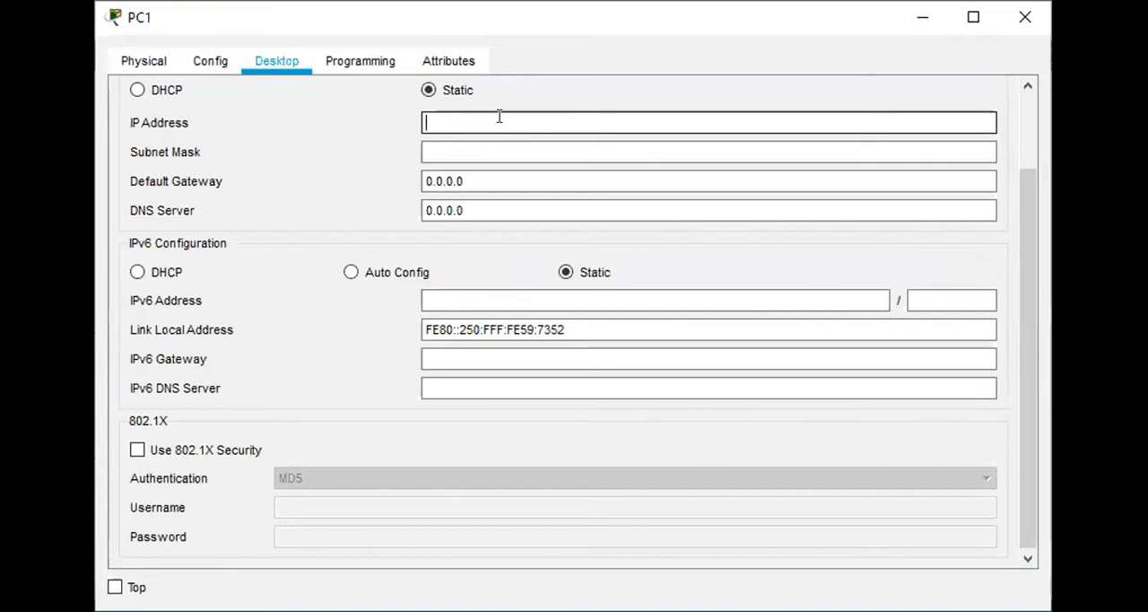
text(192)
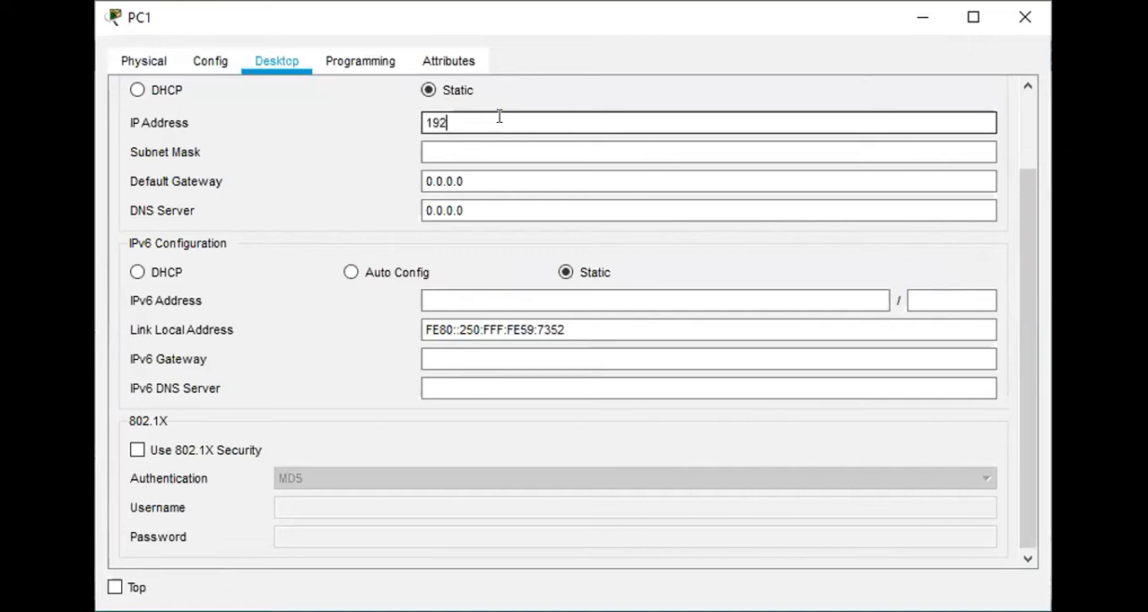
text(.168.1.20)
click(502, 141)
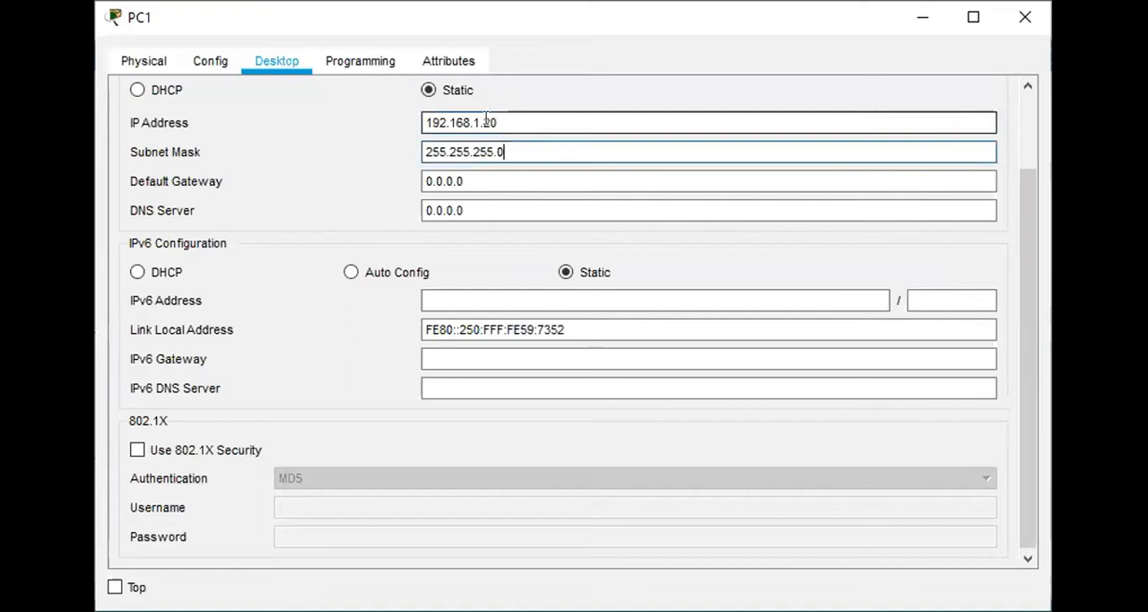
Step: Copy PC1's full IP address for reuse on the other PCs and leave its configuration window
drag(447, 118, 423, 119)
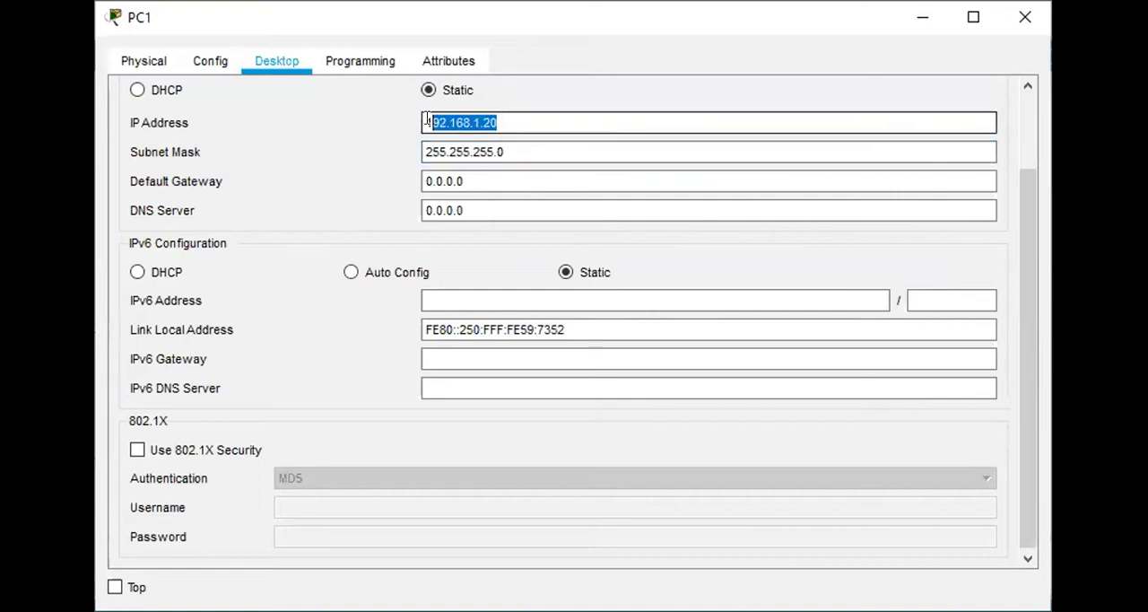
right_click(436, 119)
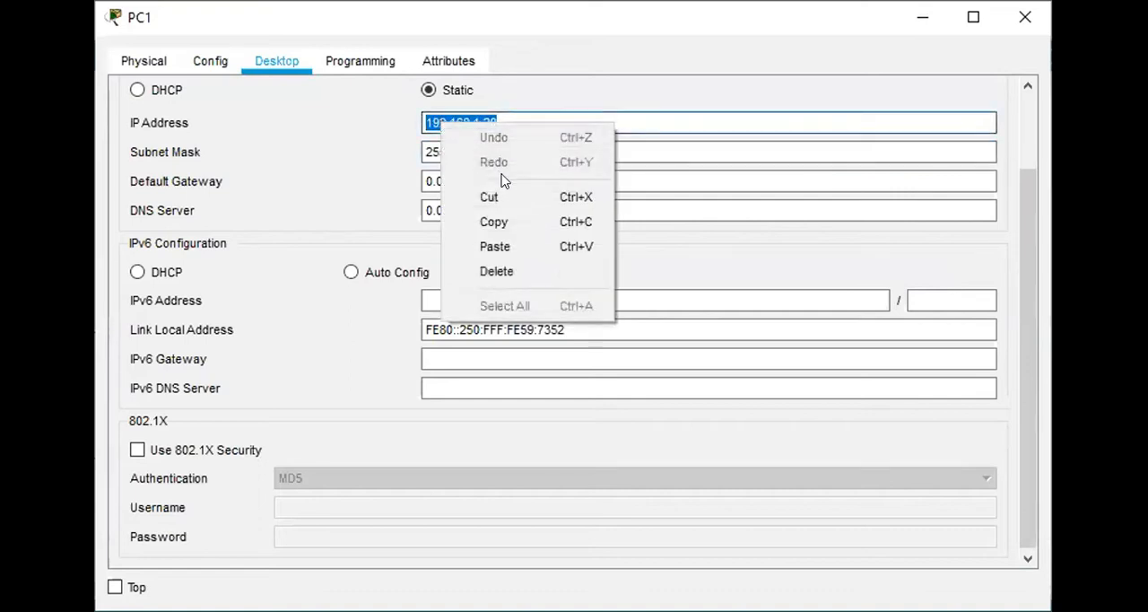
click(502, 220)
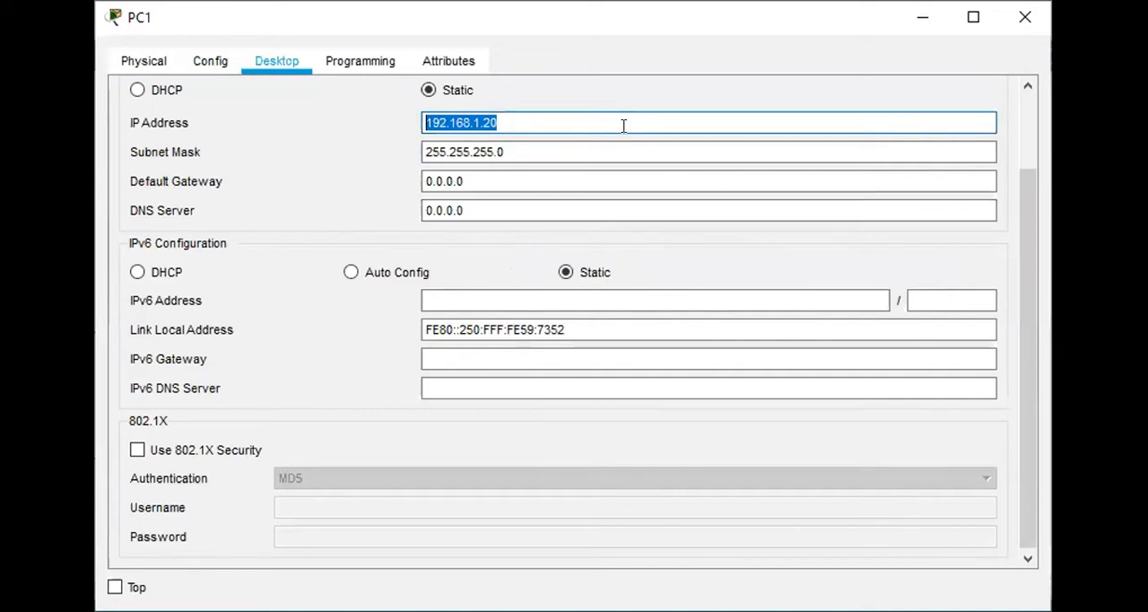
key(alt+Tab)
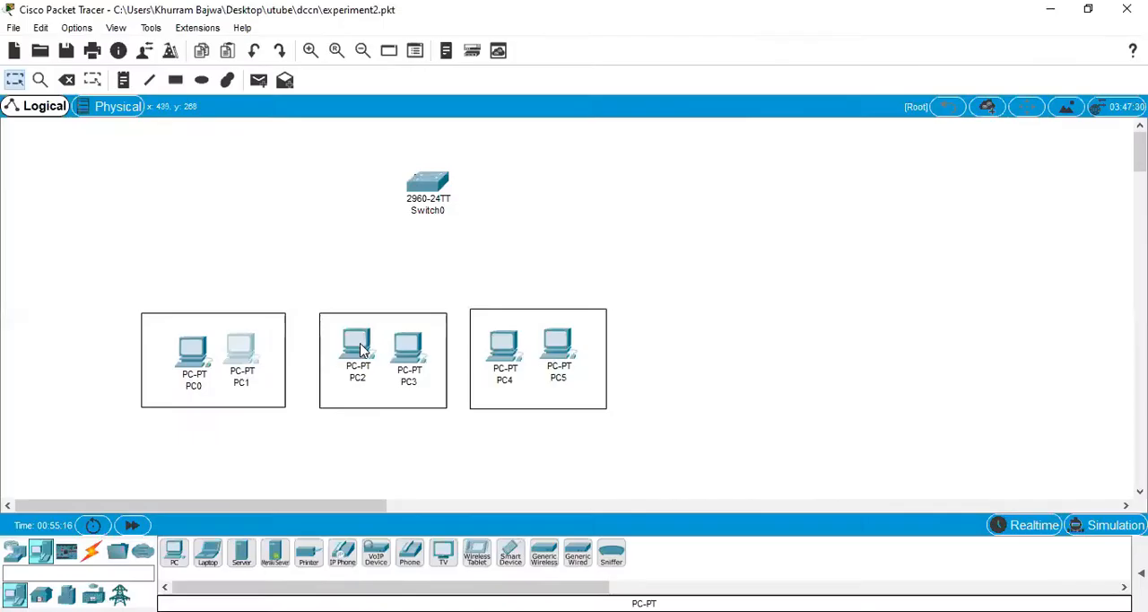
Step: Give PC2 a static IP address by editing the last octet of the copied address, with subnet mask 255.255.255.0
click(361, 344)
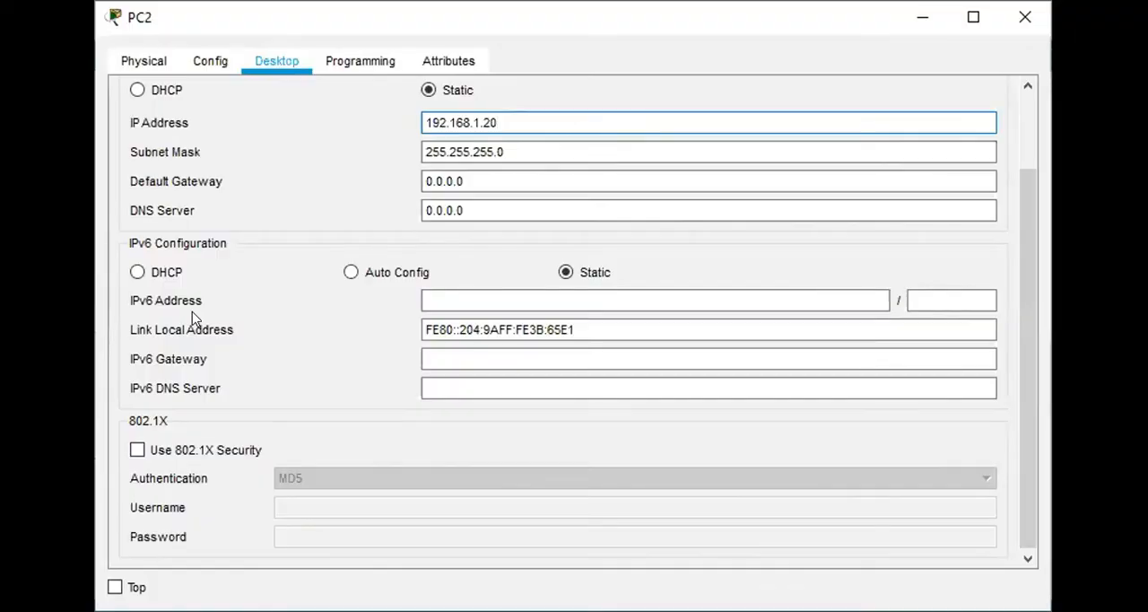
text(3)
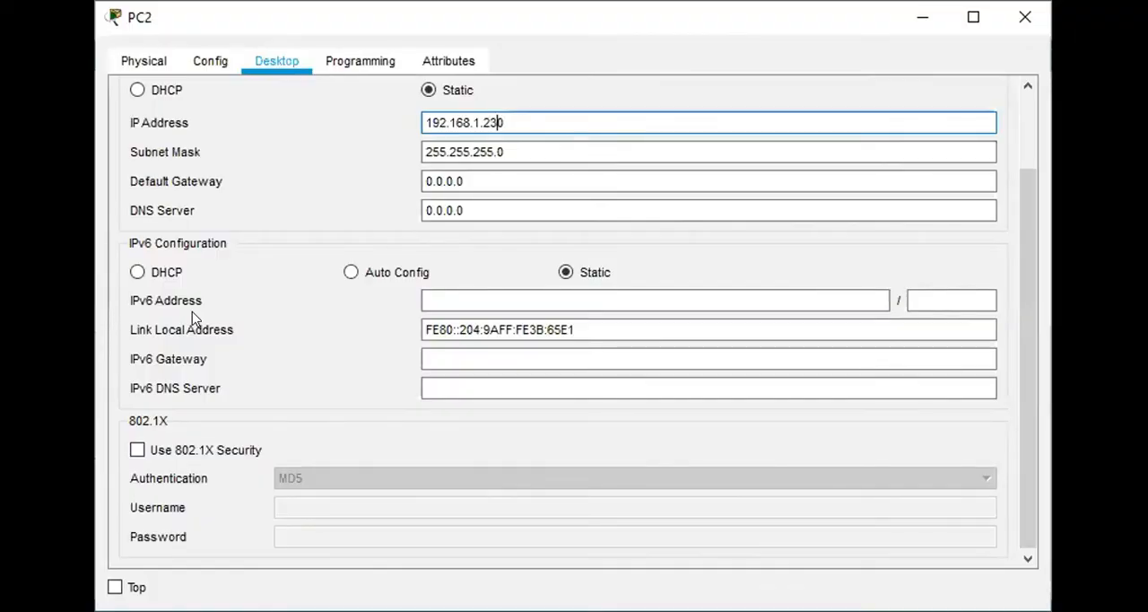
key(BackSpace)
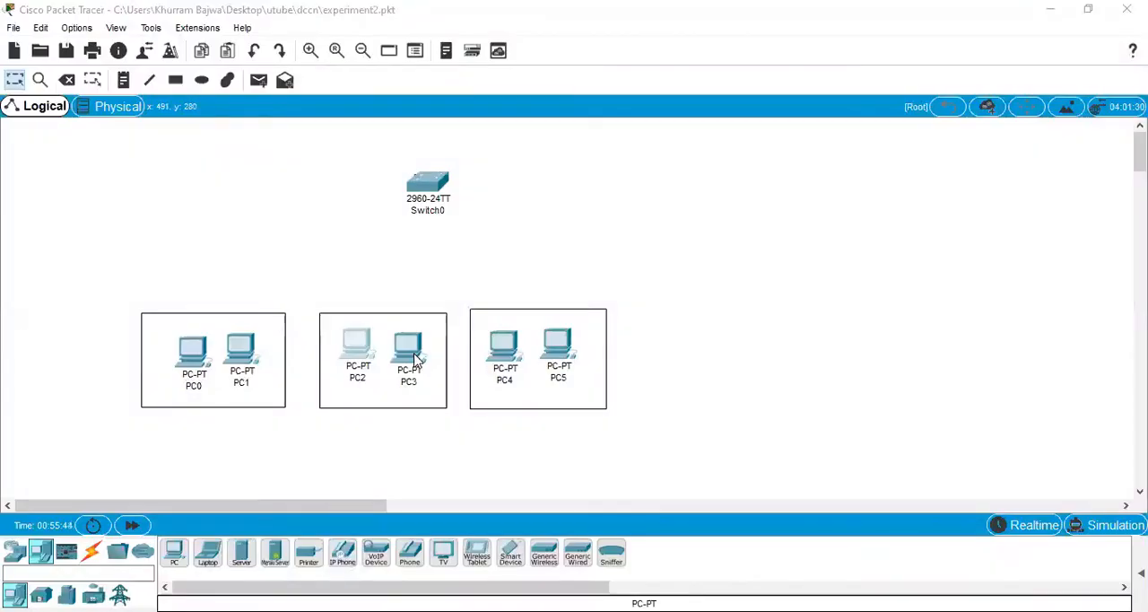
Step: Give PC3 the static IP address 192.168.1.40, adapted from the copied address, and fill in its default subnet mask
click(416, 359)
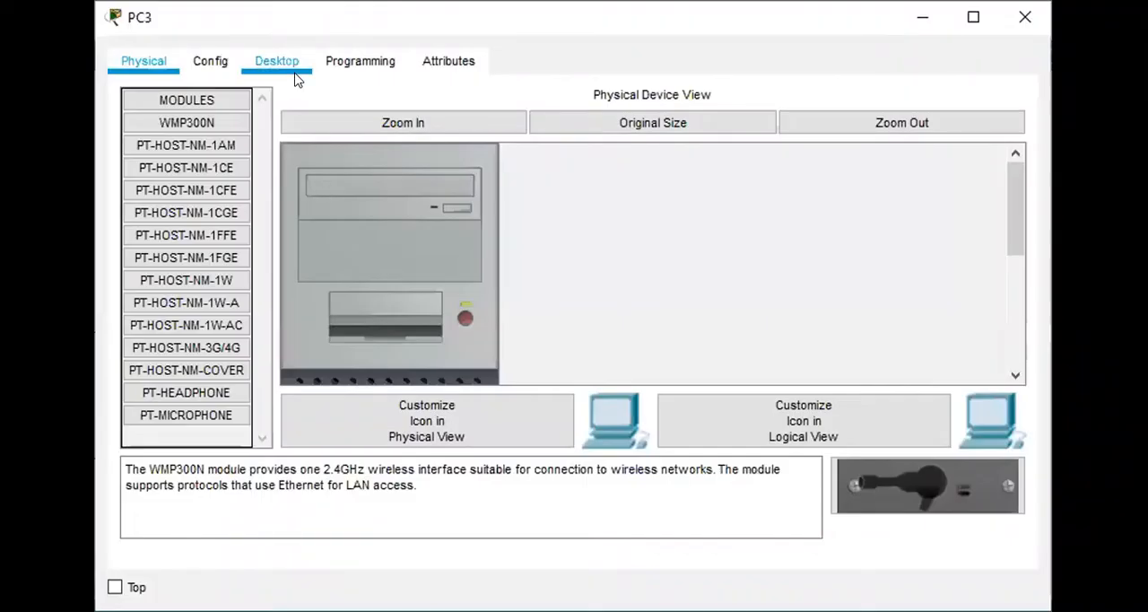
click(294, 70)
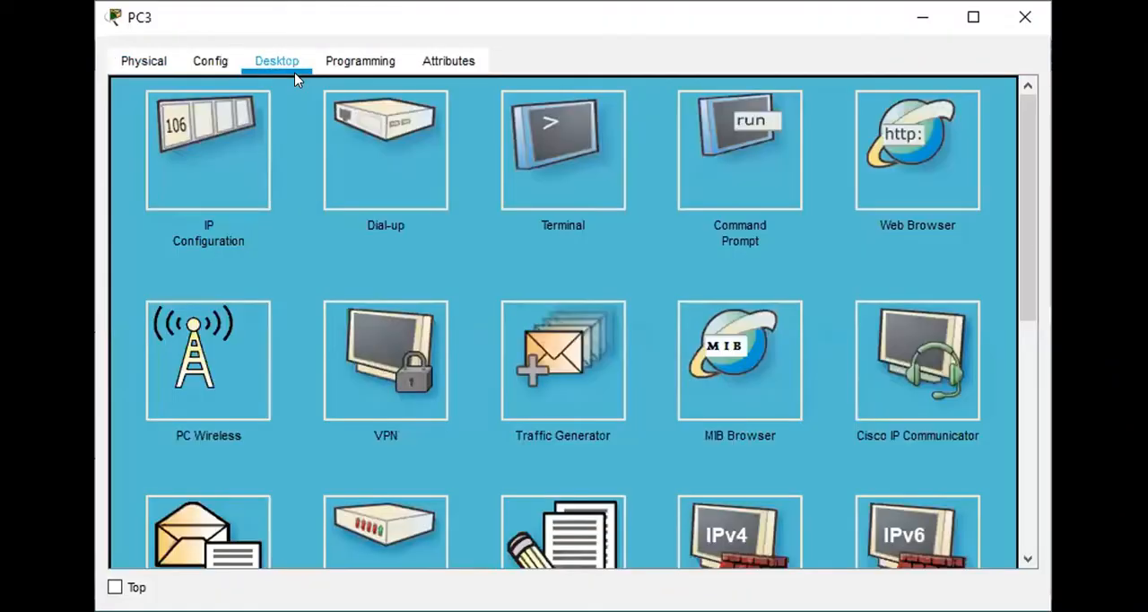
click(224, 156)
click(556, 123)
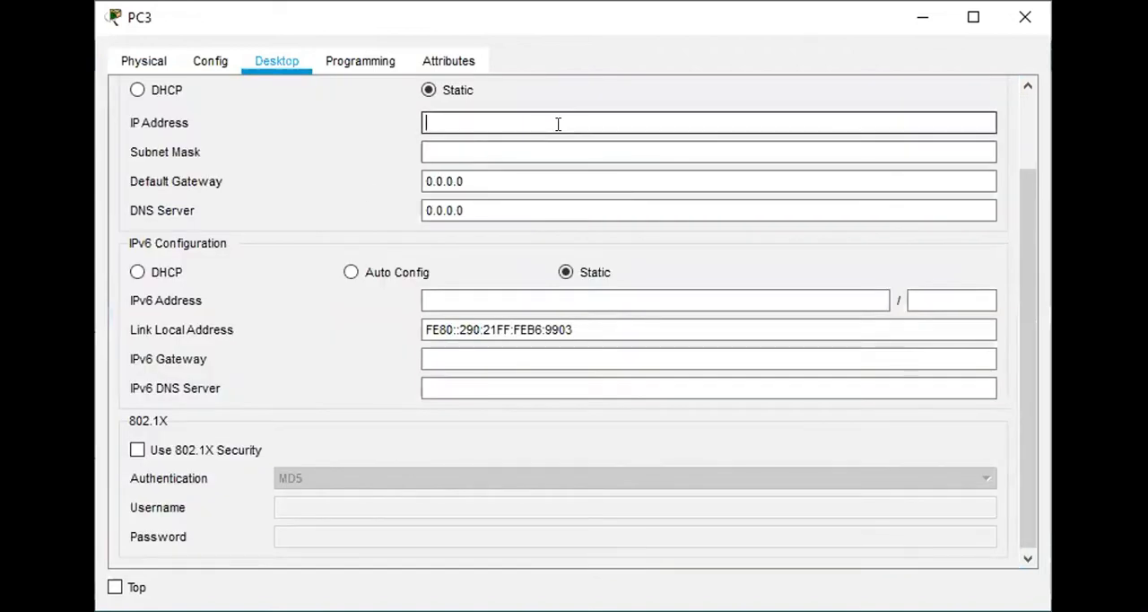
text(192.168.1.20)
key(Left)
key(BackSpace)
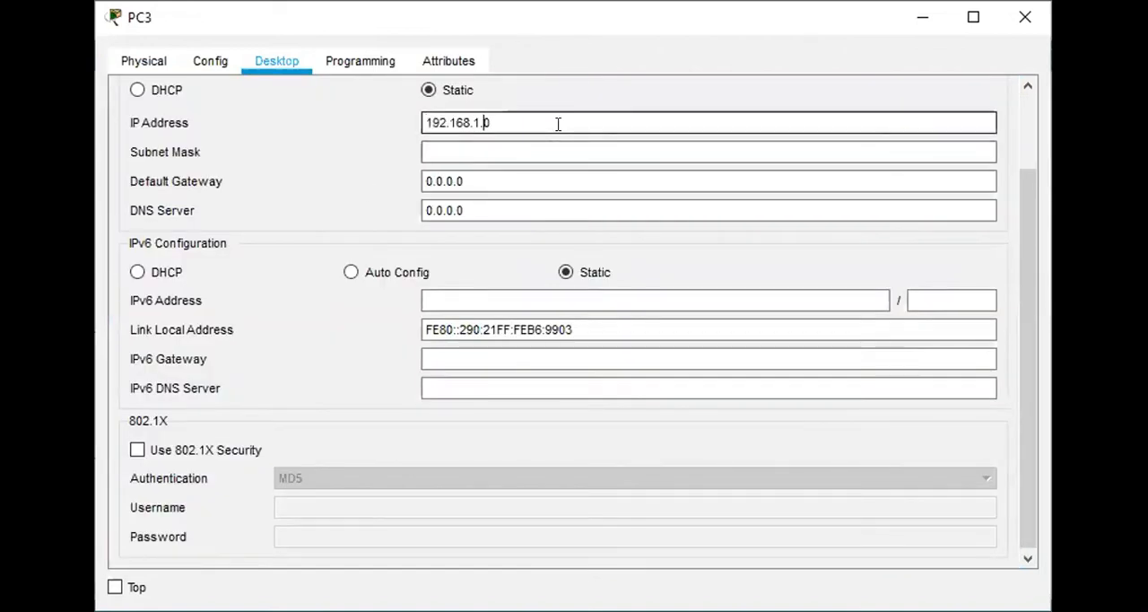
text(4)
click(554, 152)
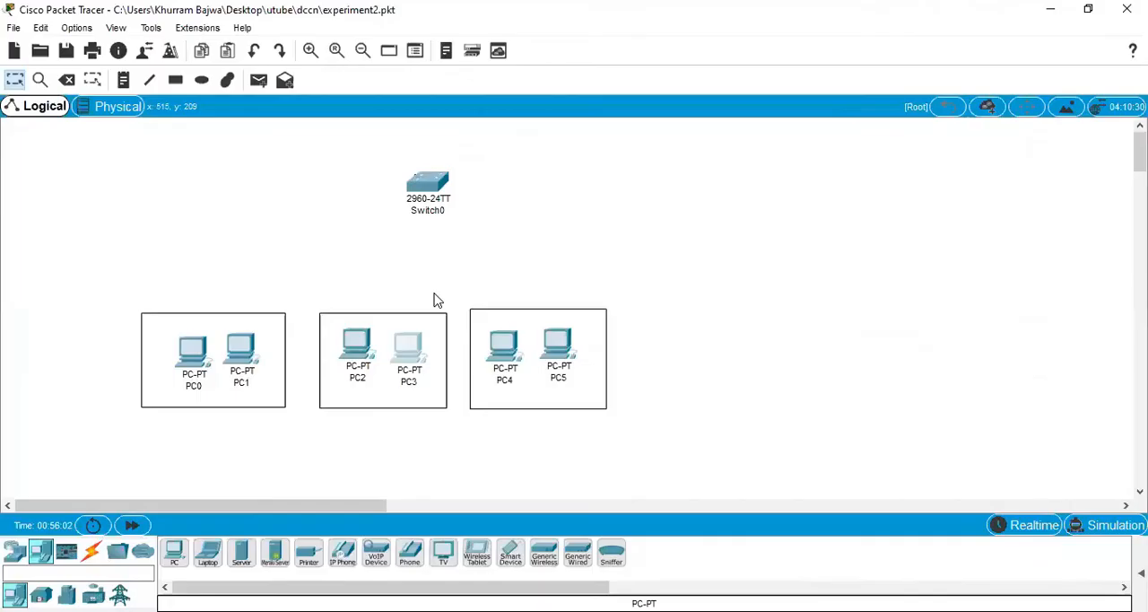
Step: Give PC4 the static IP address 192.168.1.50 with subnet mask 255.255.255.0 and leave its configuration window
click(509, 354)
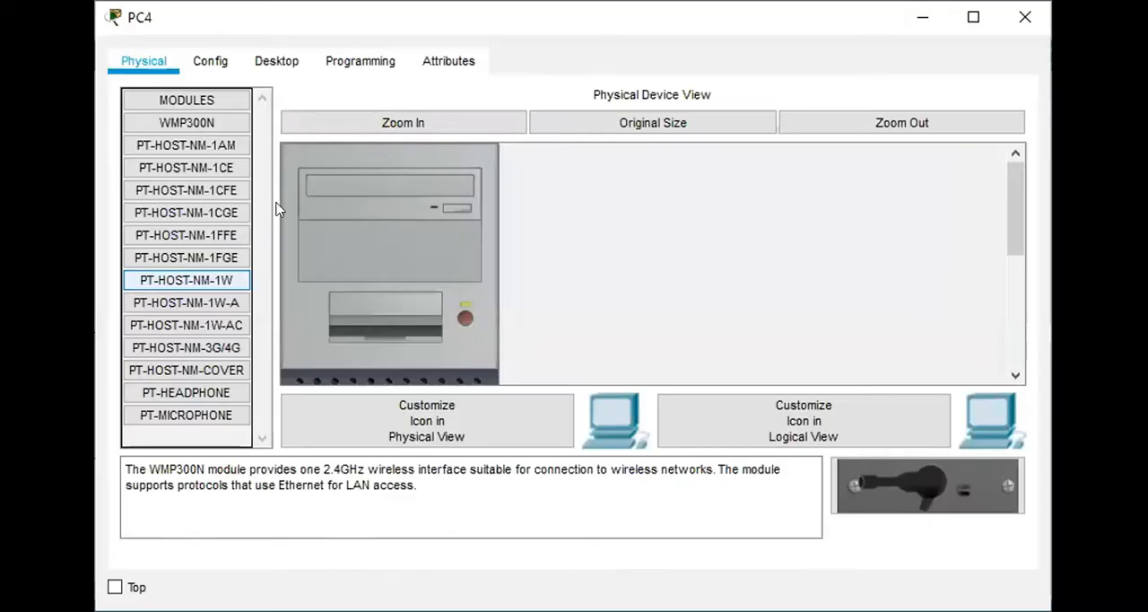
click(276, 60)
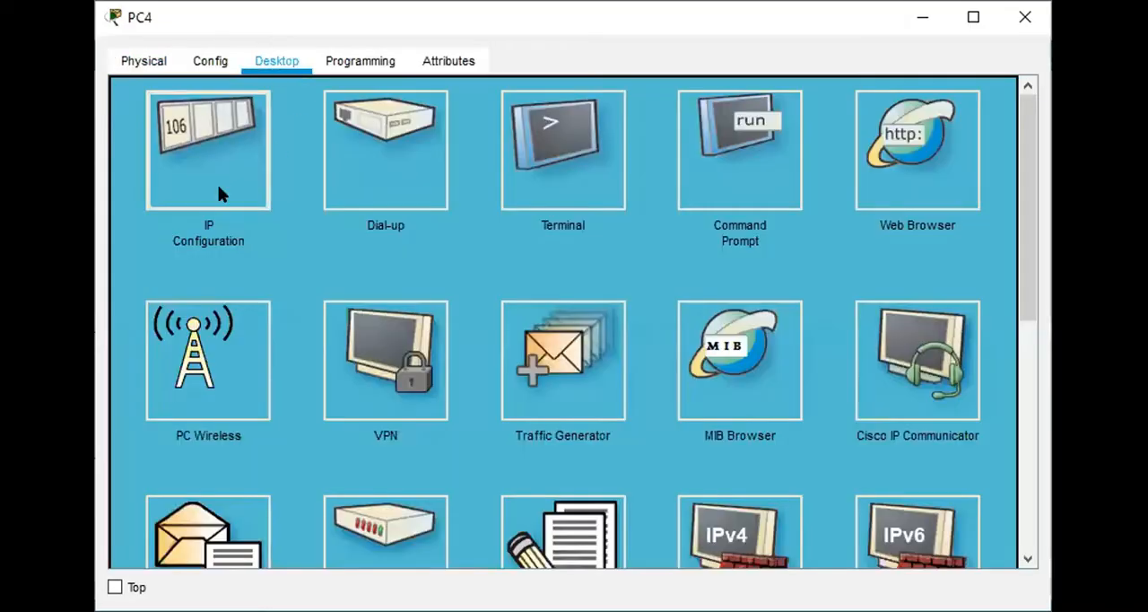
click(218, 188)
click(523, 122)
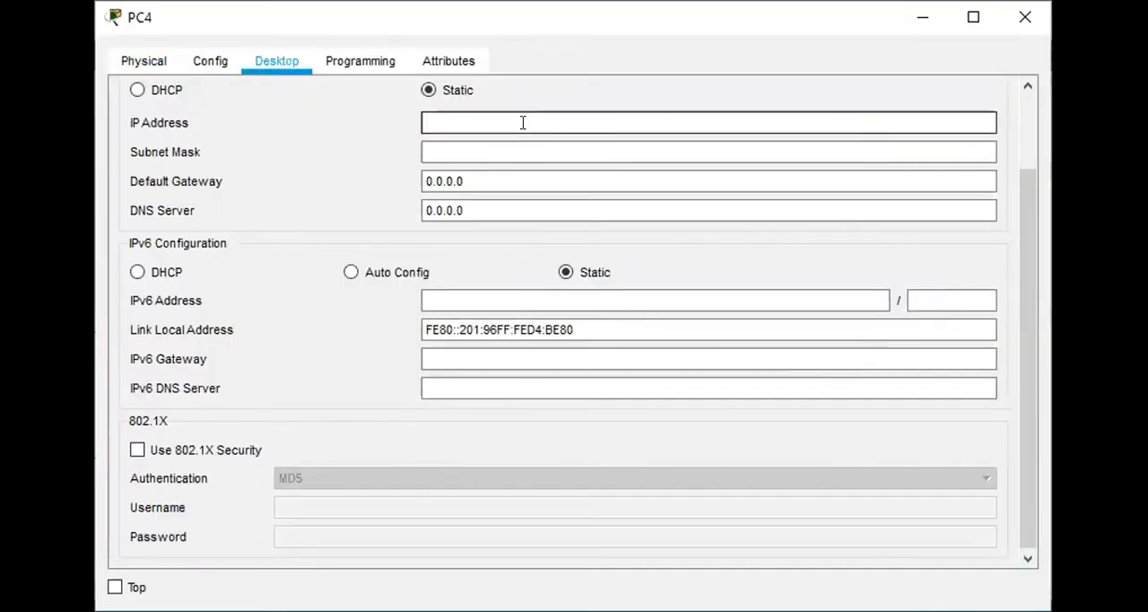
text(192.168.1.20)
key(BackSpace)
key(BackSpace)
text(50)
click(505, 148)
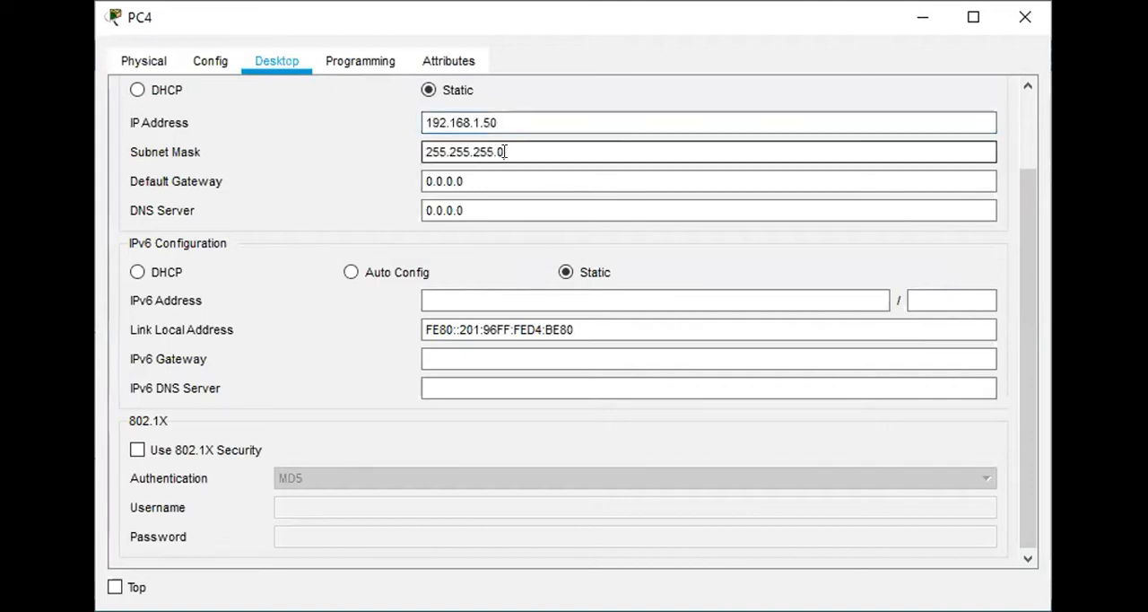
key(alt+Tab)
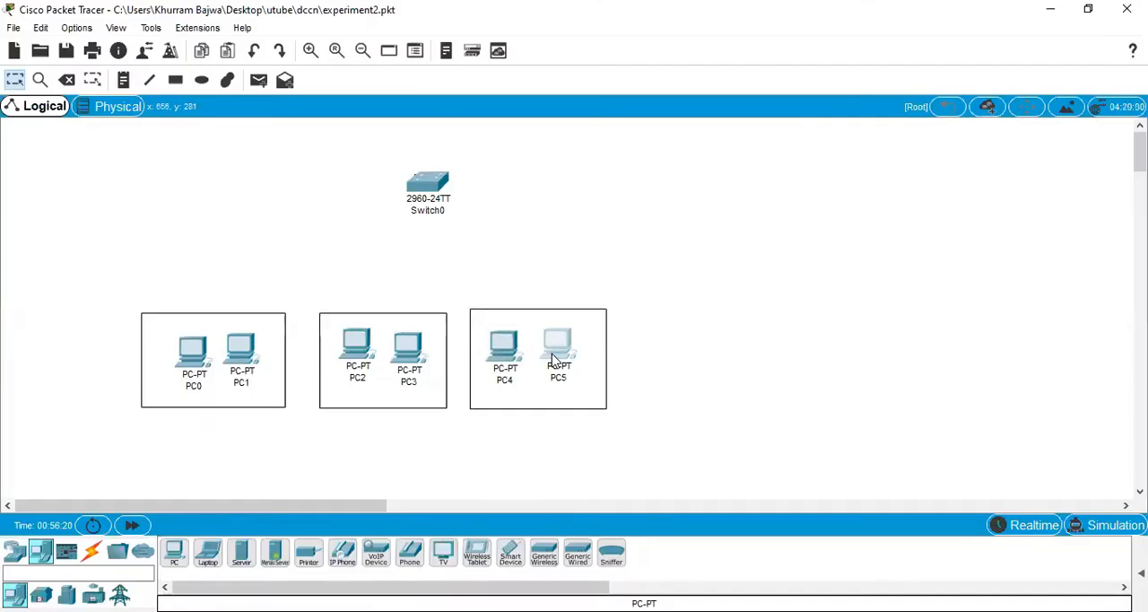
Step: Give PC5 the static IP address 192.168.1.60 with subnet mask 255.255.255.0 and return to the workspace
click(553, 360)
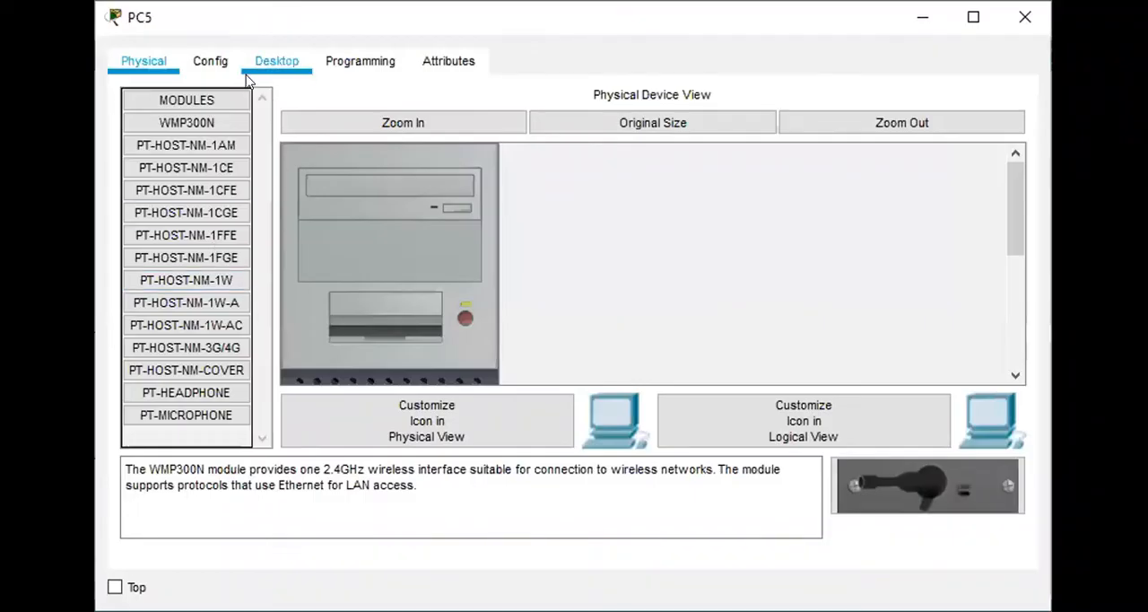
click(256, 68)
click(192, 166)
click(525, 123)
text(192.168.1.20)
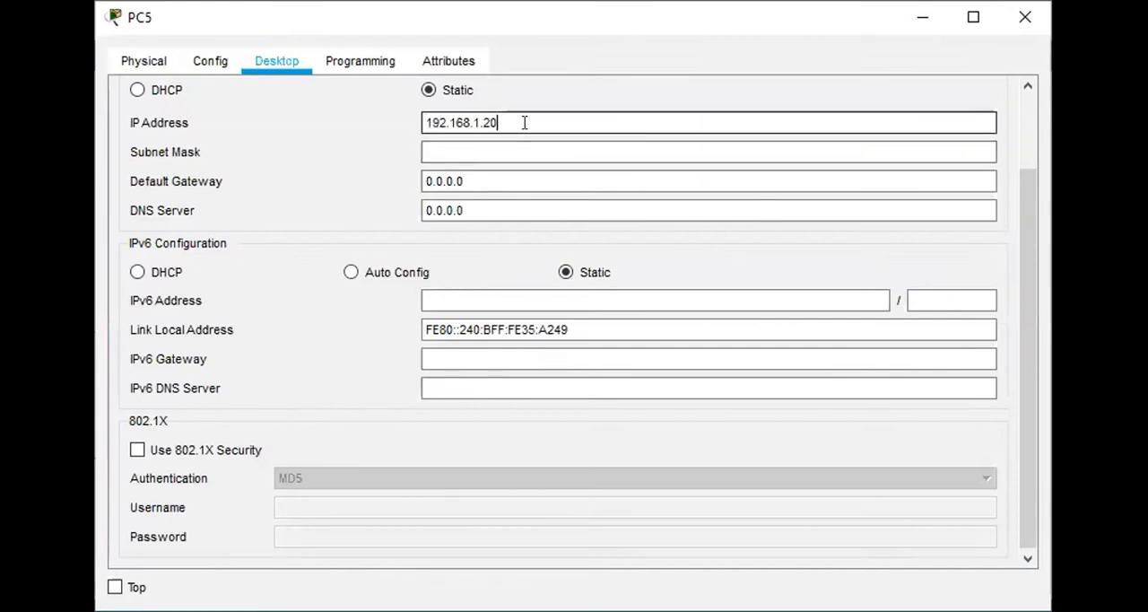
key(BackSpace)
key(BackSpace)
text(60)
click(520, 153)
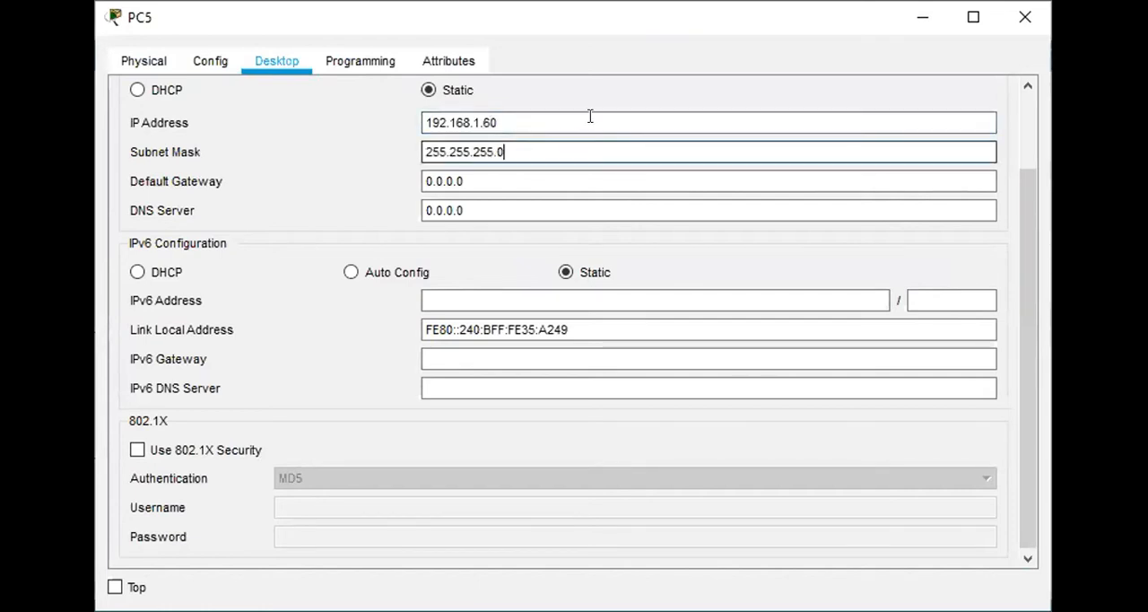
key(alt+Tab)
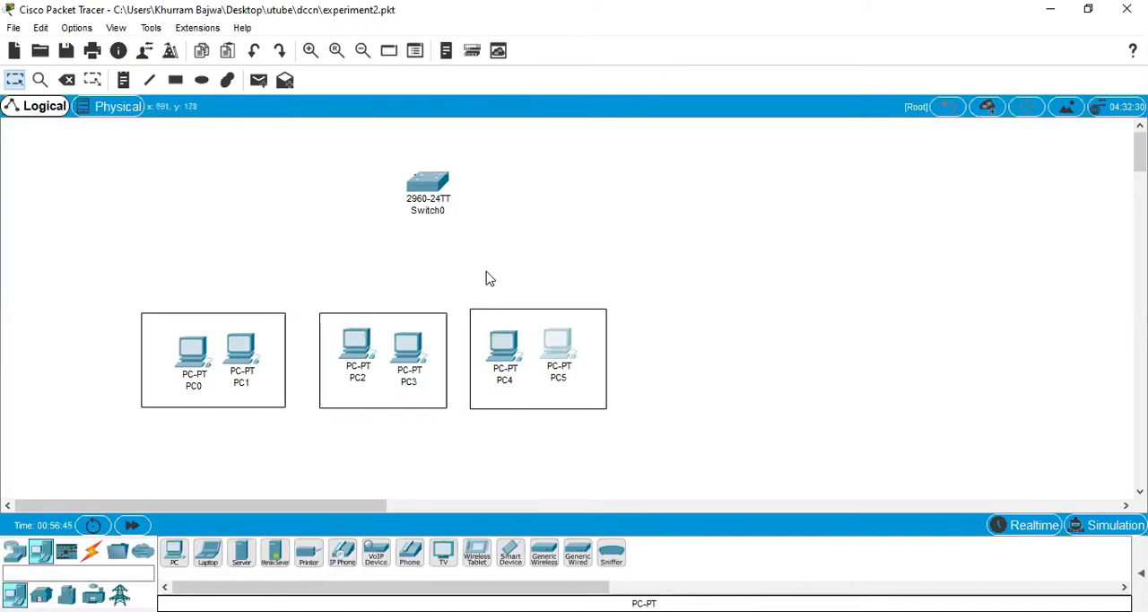
Step: Connect PC0's FastEthernet0 port to Switch0 with a copper straight-through cable
click(92, 551)
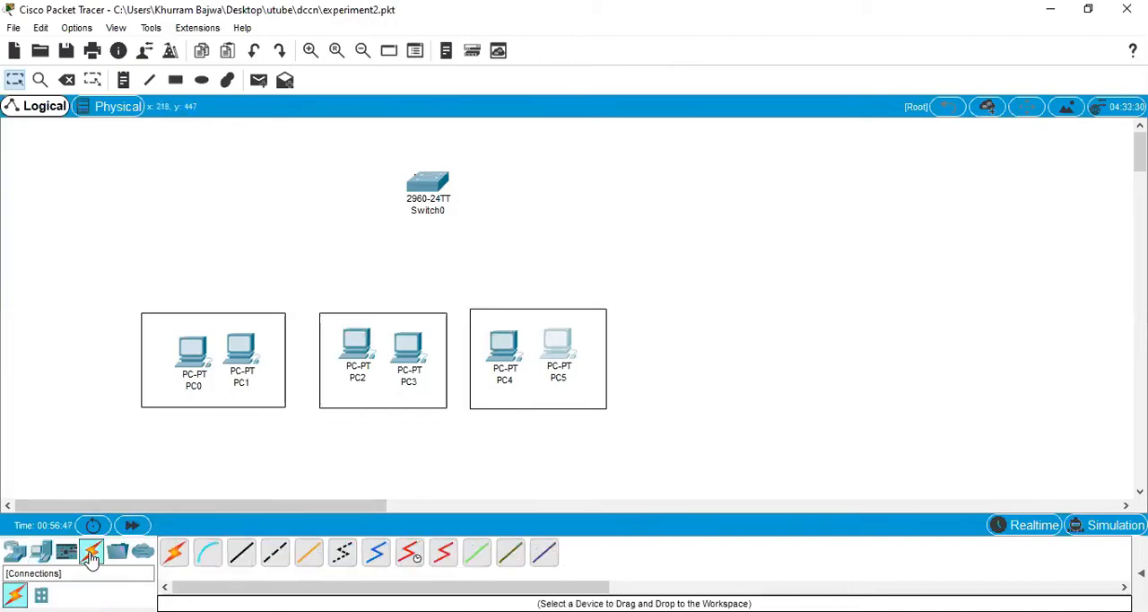
click(243, 558)
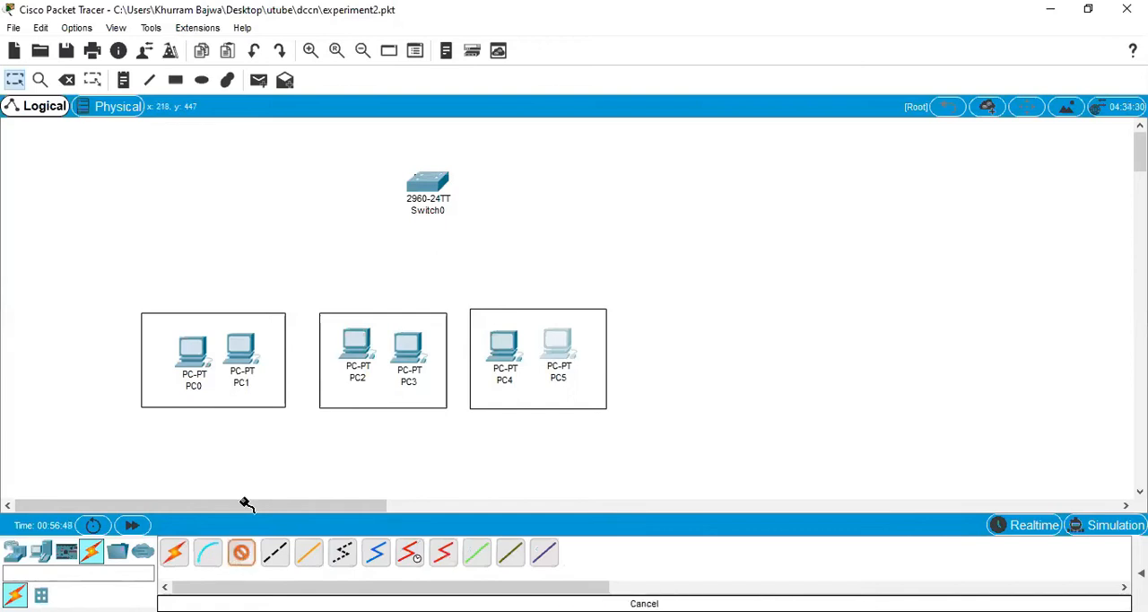
click(190, 350)
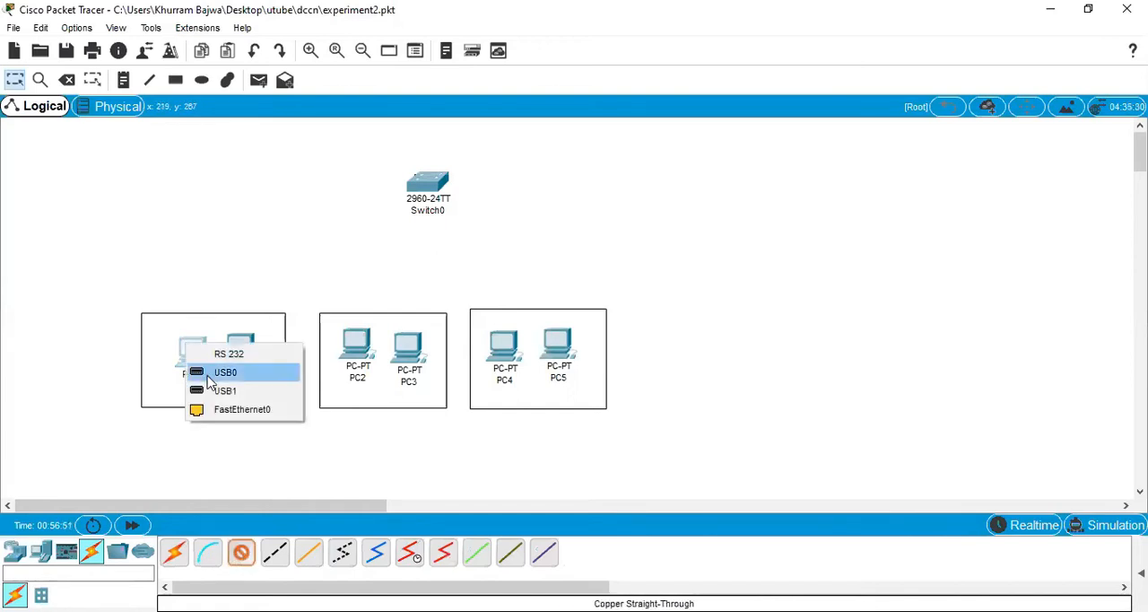
click(219, 412)
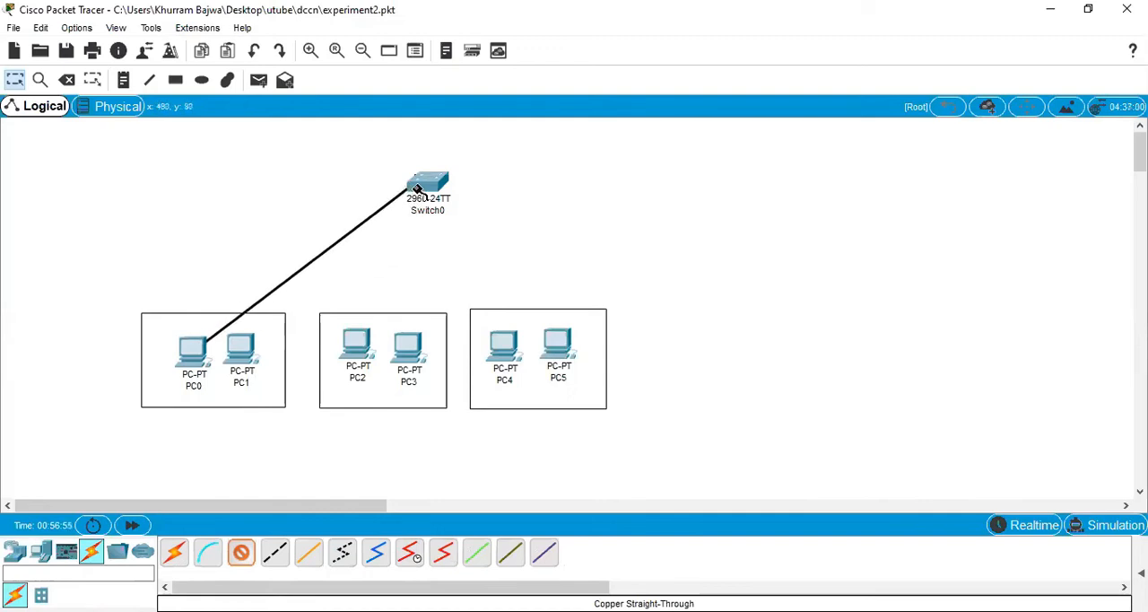
click(417, 188)
click(484, 32)
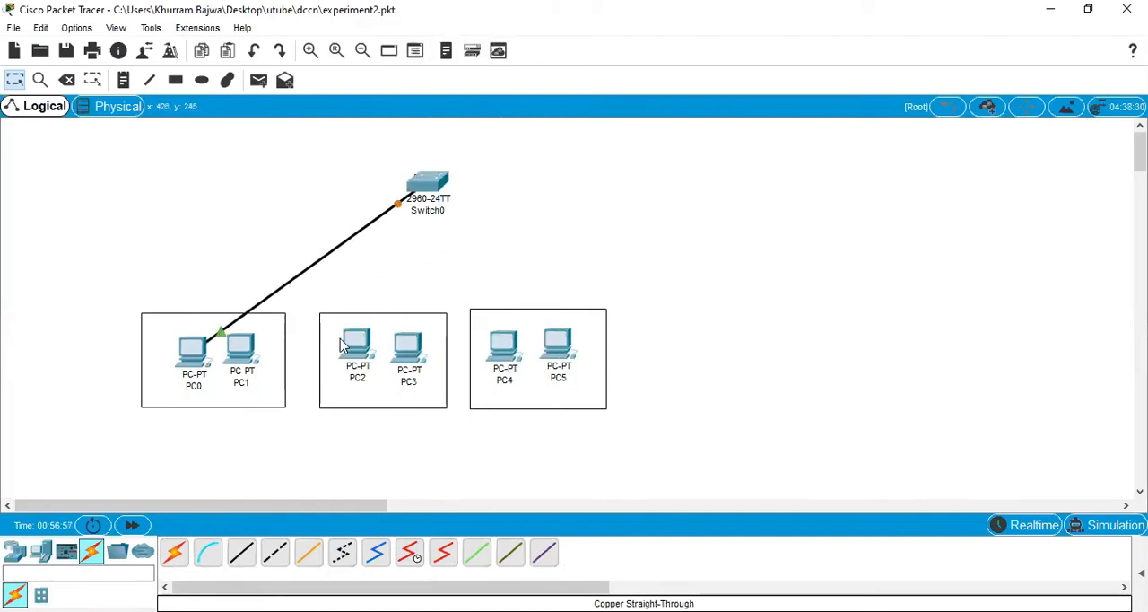
Step: Connect PC1's FastEthernet0 port to a FastEthernet port on Switch0 with a copper straight-through cable
click(241, 554)
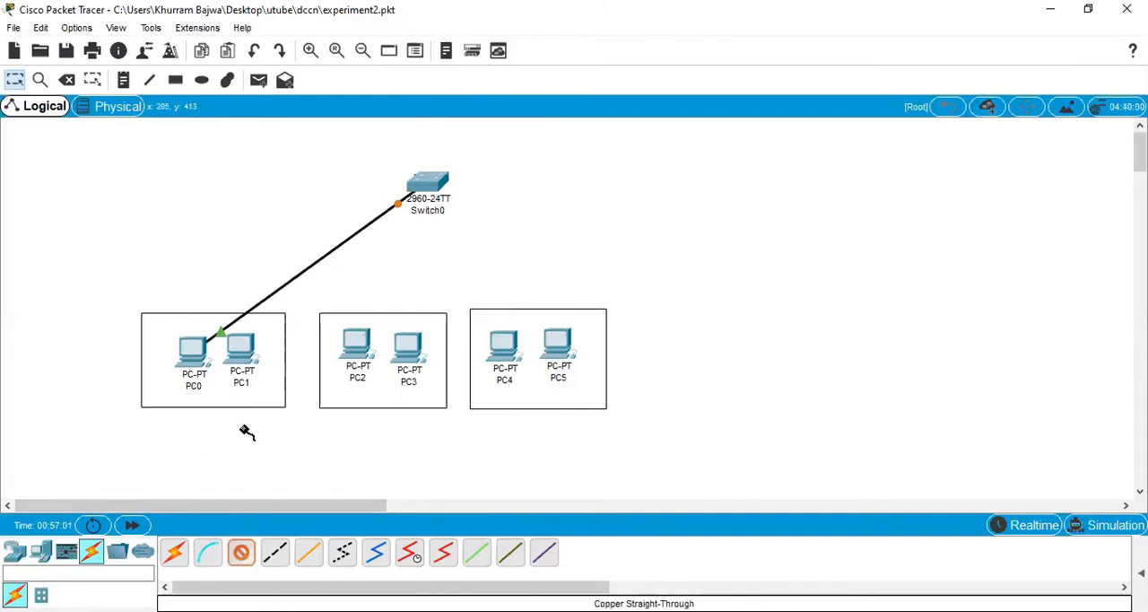
click(248, 342)
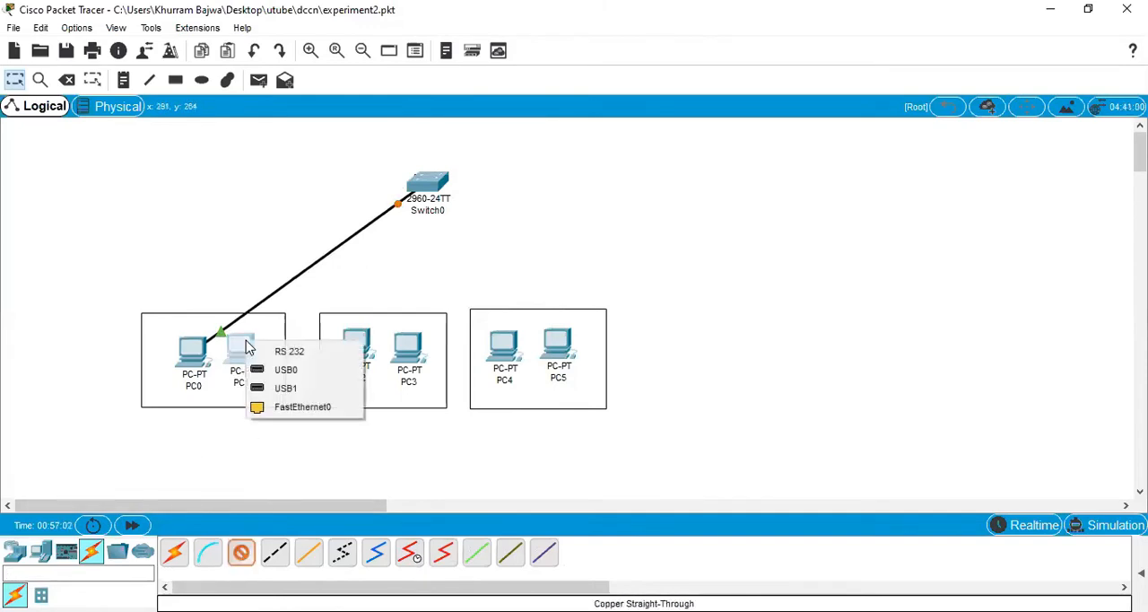
click(298, 408)
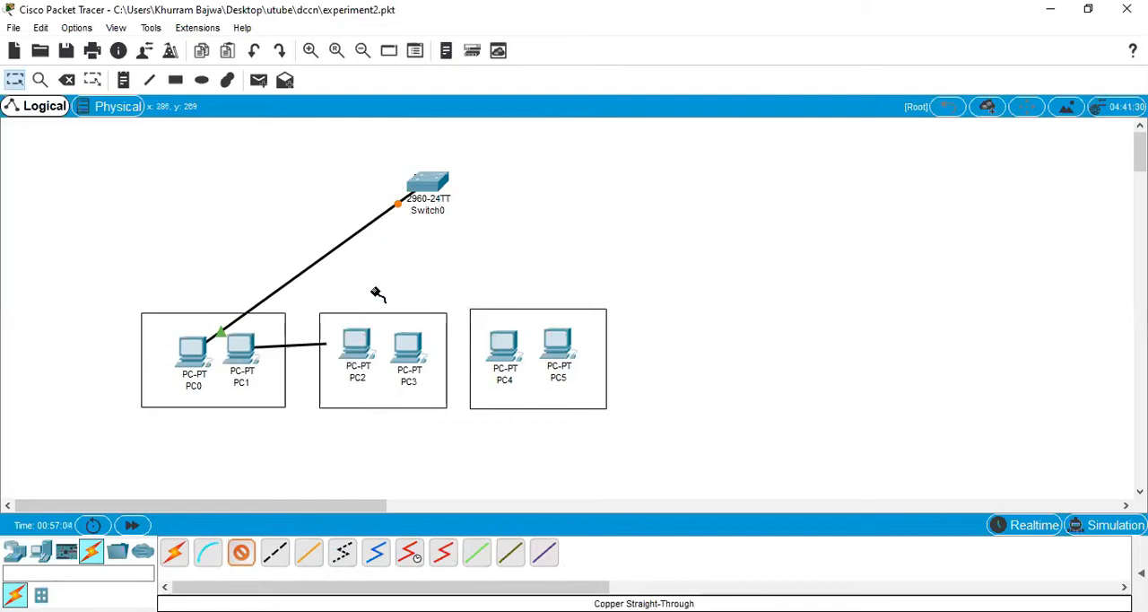
click(429, 188)
click(485, 30)
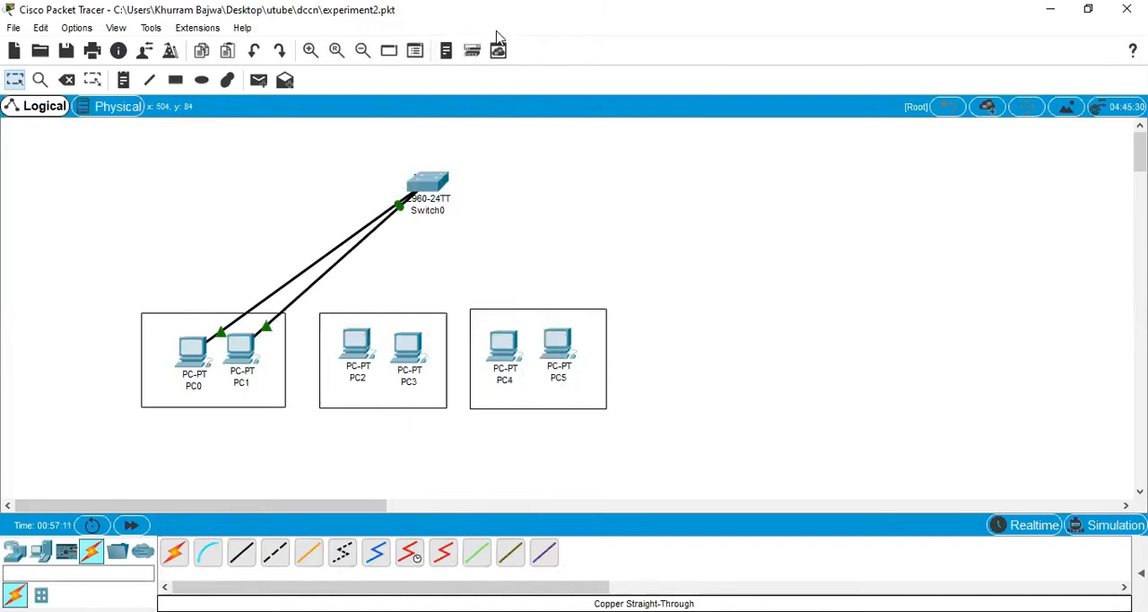
Step: Connect PC2's FastEthernet0 port to FastEthernet0/3 on Switch0 with a copper straight-through cable
click(241, 552)
click(354, 344)
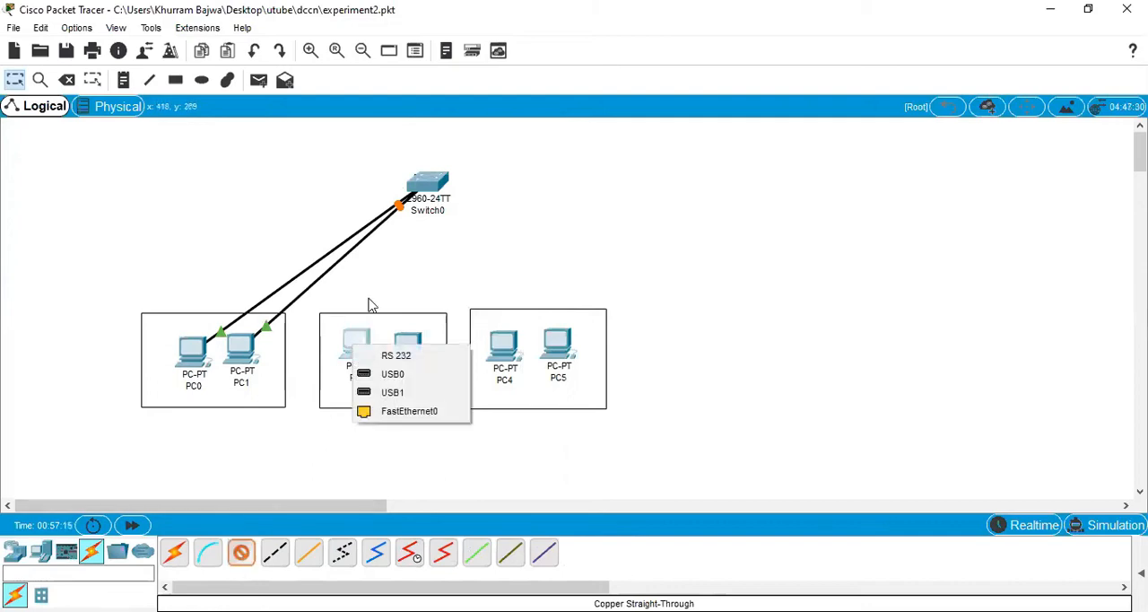
click(395, 411)
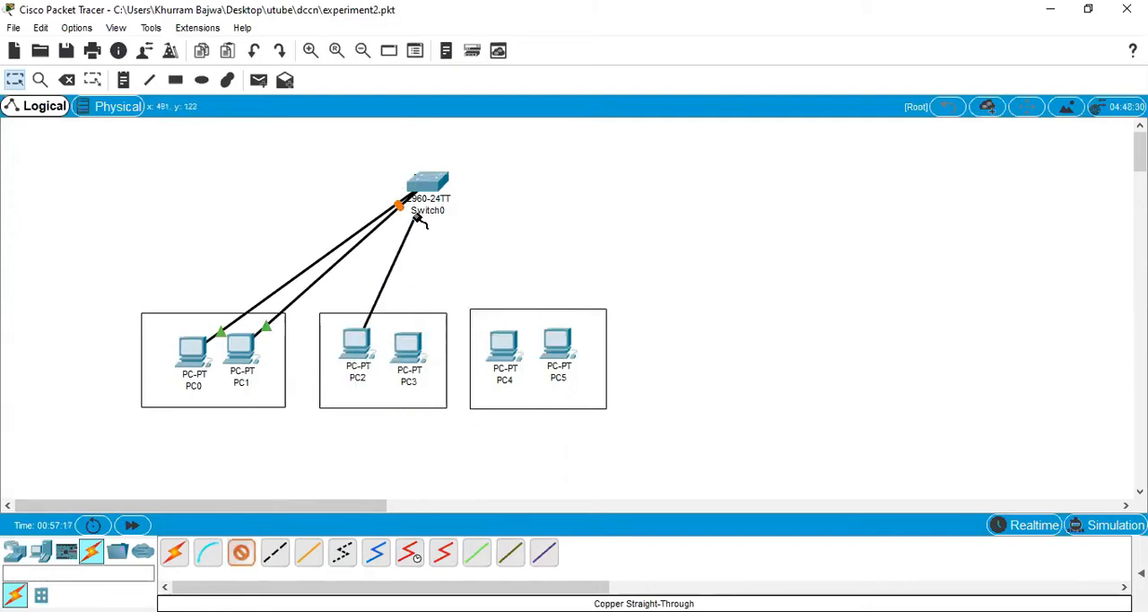
click(427, 188)
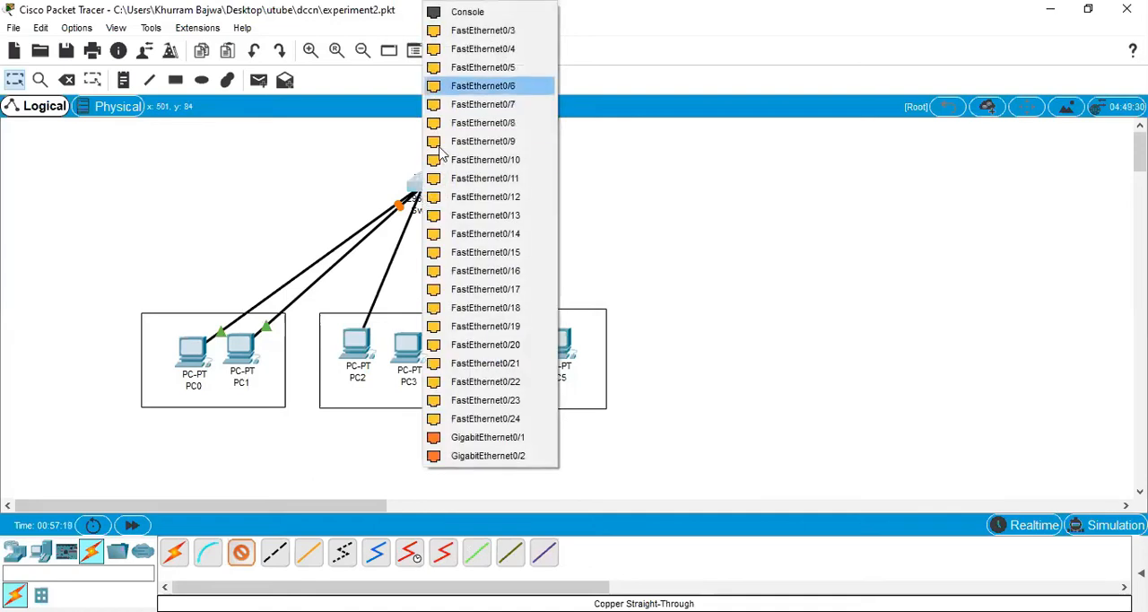
click(483, 33)
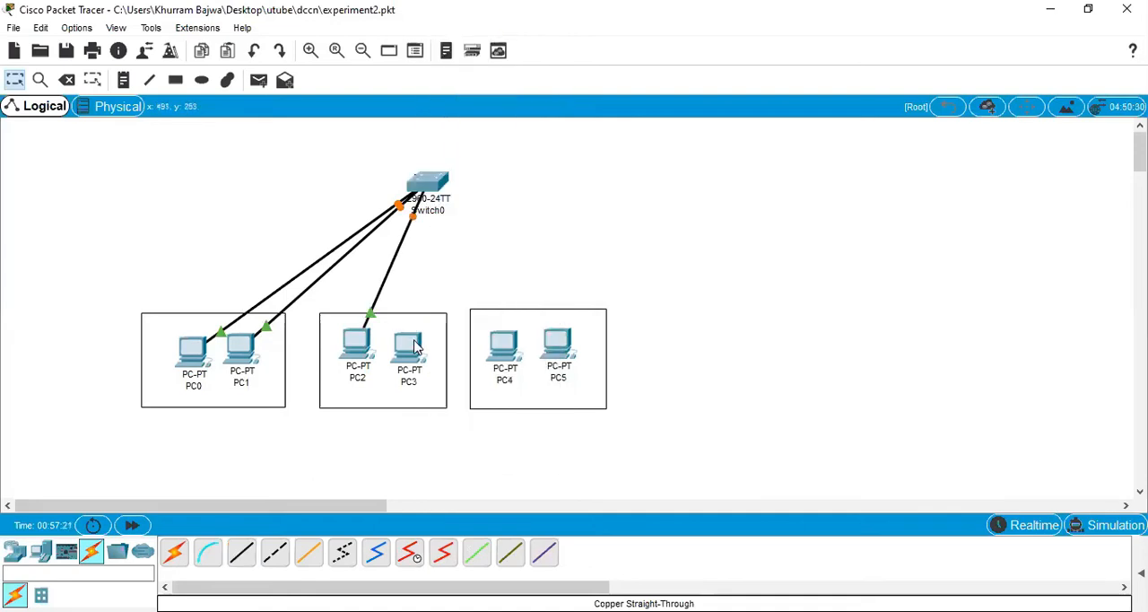
Step: Connect PC3's FastEthernet0 port to Switch0 with a copper straight-through cable
click(244, 555)
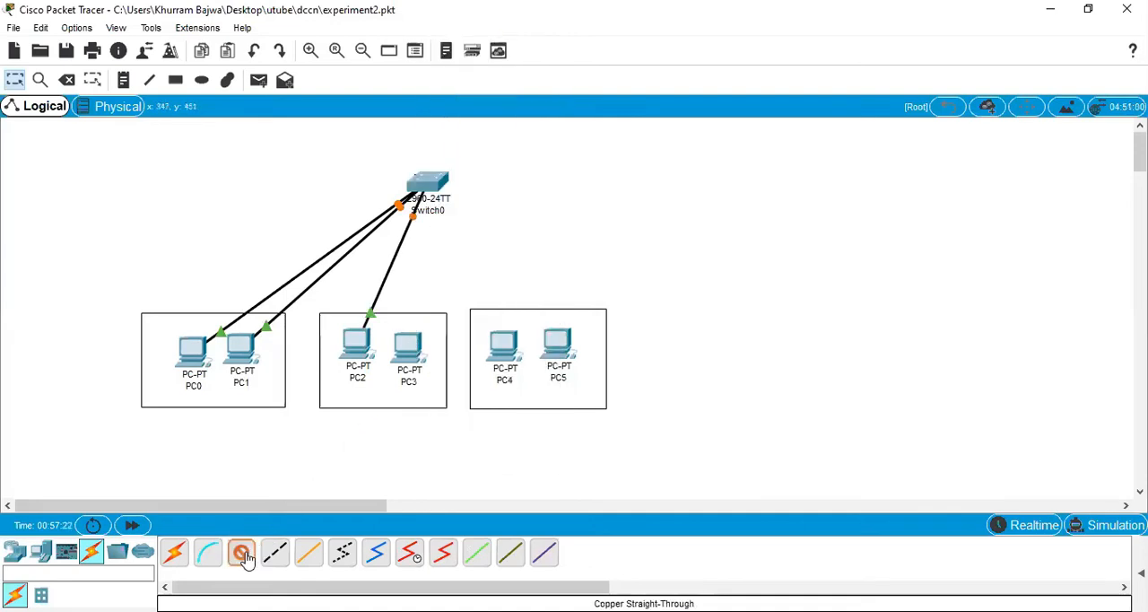
click(410, 341)
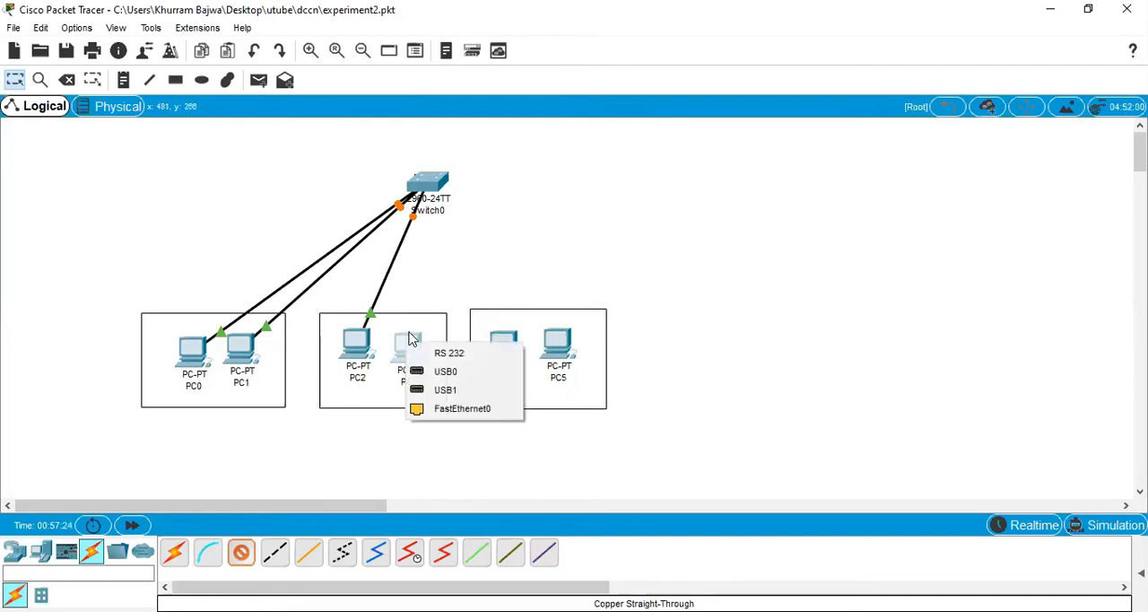
click(436, 409)
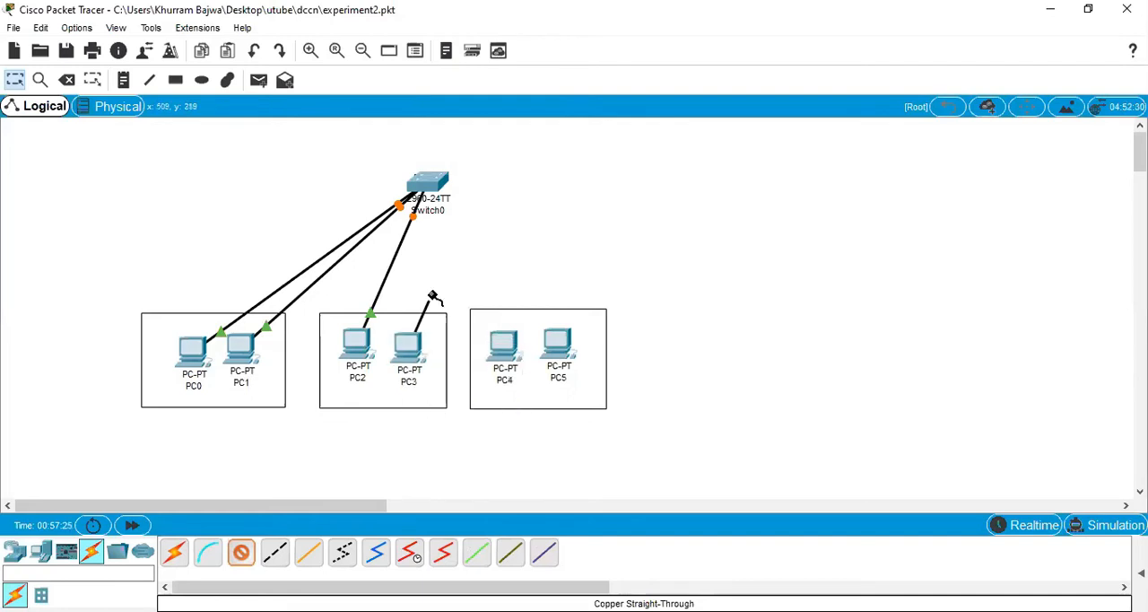
click(428, 184)
click(464, 217)
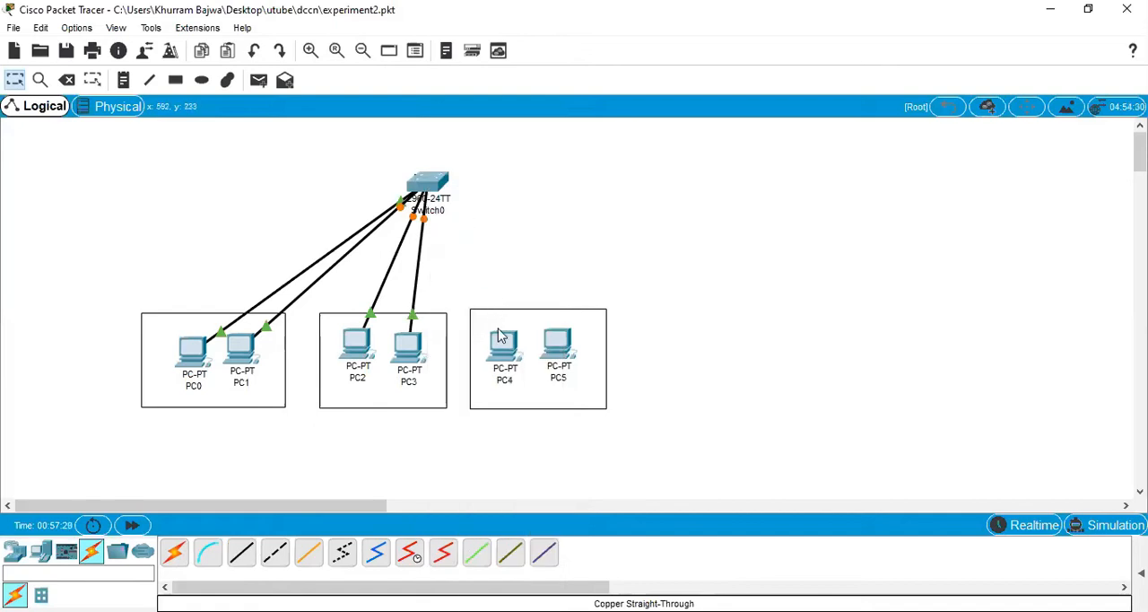
Step: Connect PC4's FastEthernet0 port to Switch0 with a copper straight-through cable
click(242, 551)
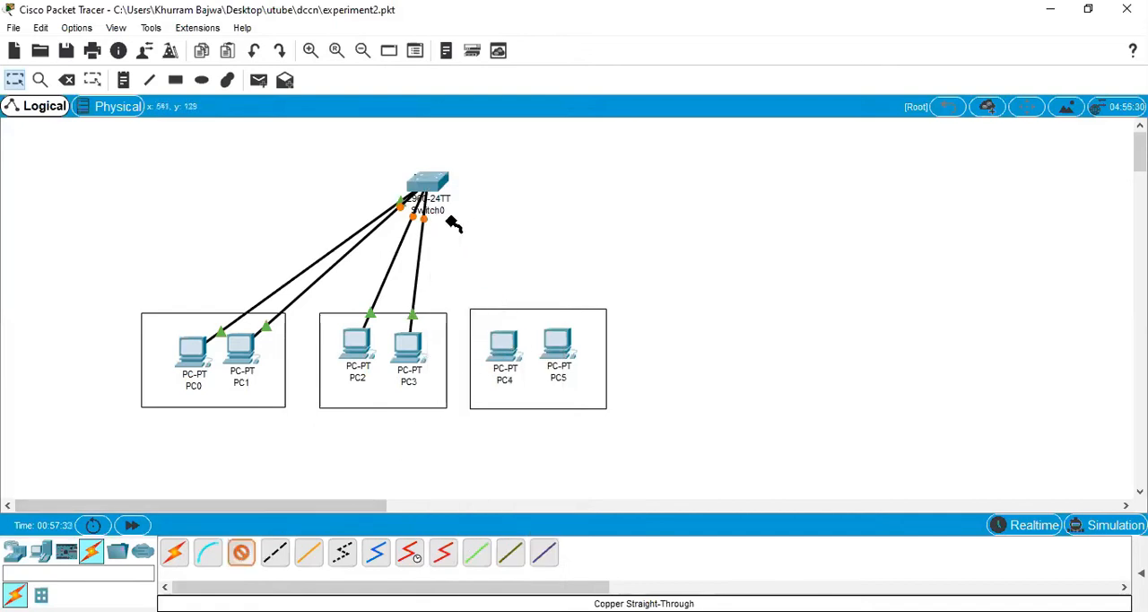
click(504, 348)
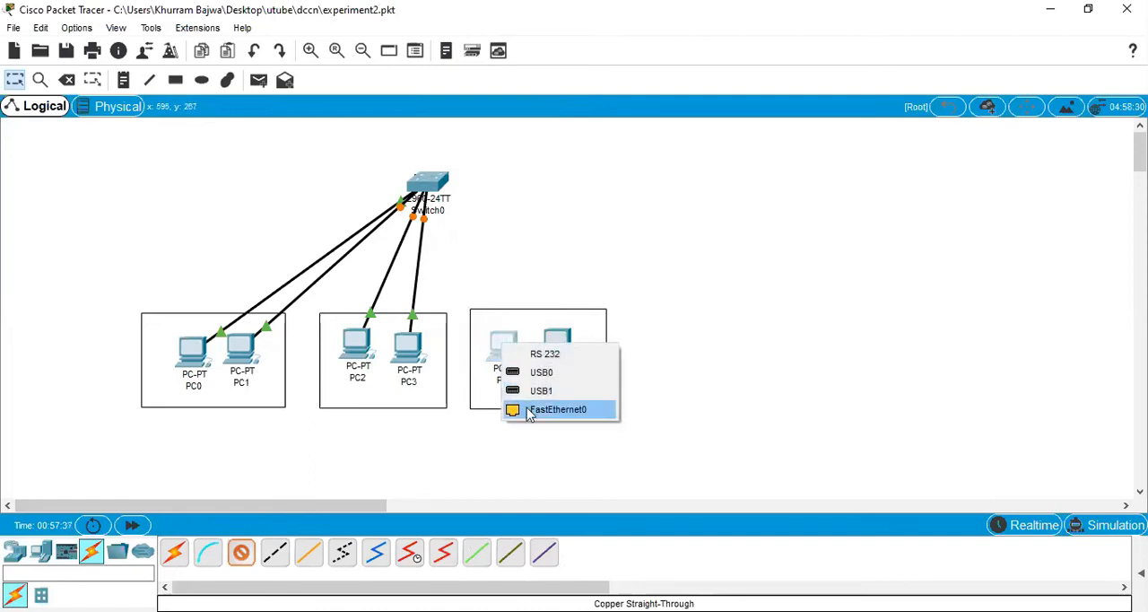
click(531, 413)
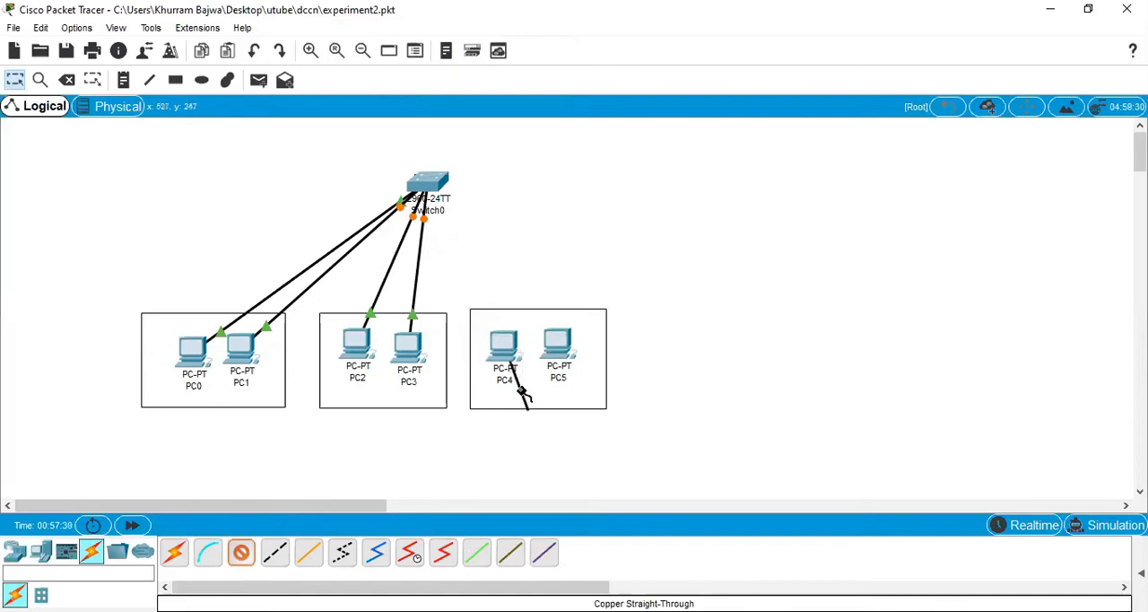
click(435, 184)
click(470, 212)
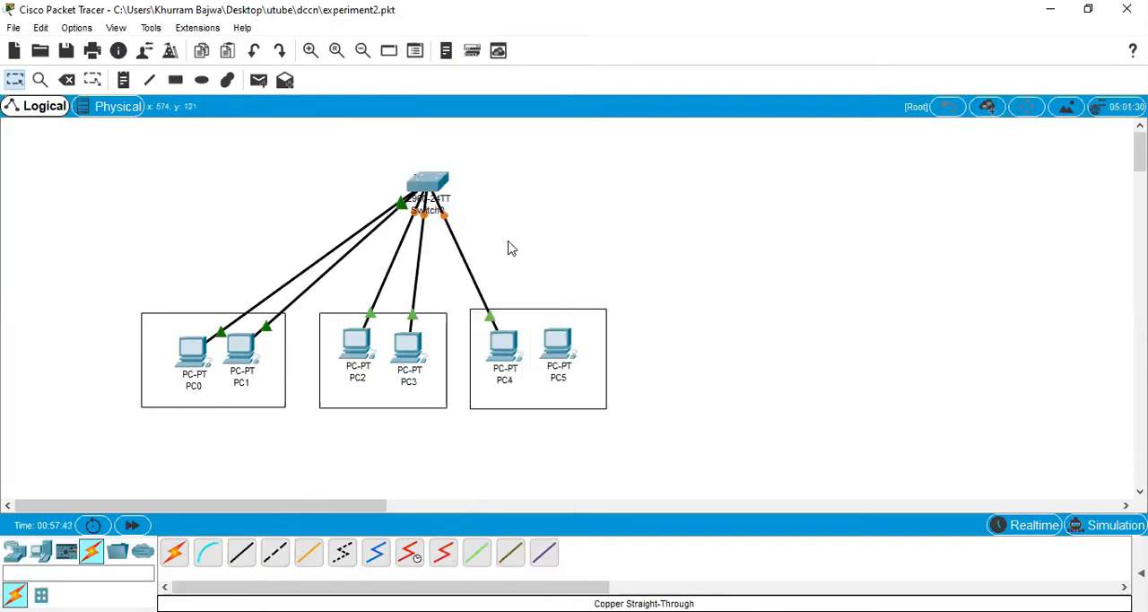
Step: Connect PC5's FastEthernet0 port to FastEthernet0/6 on Switch0 with a copper straight-through cable
click(243, 560)
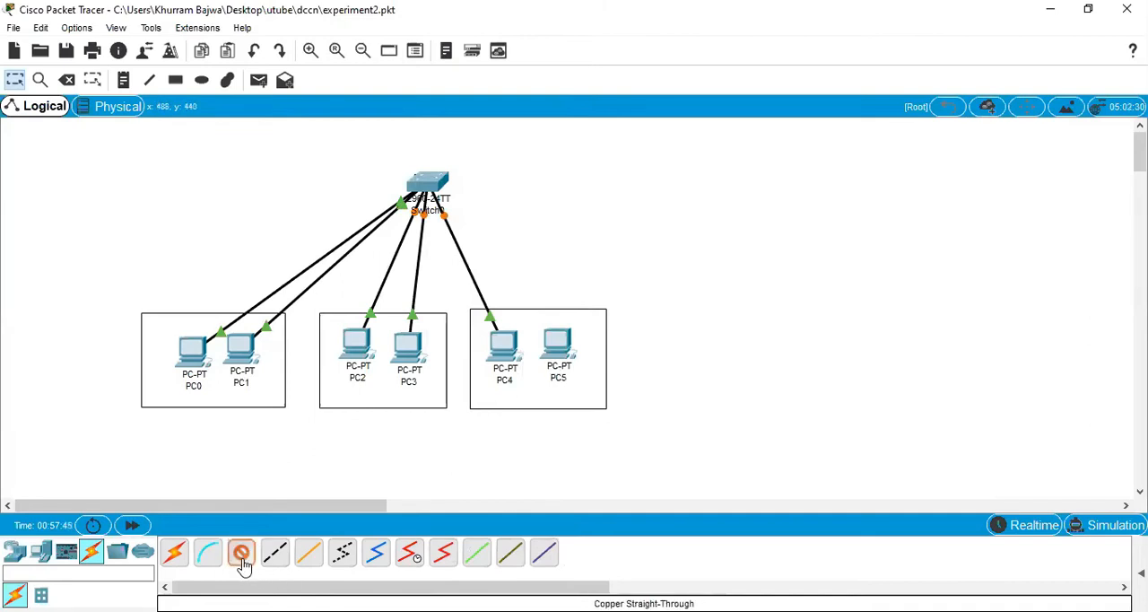
click(554, 339)
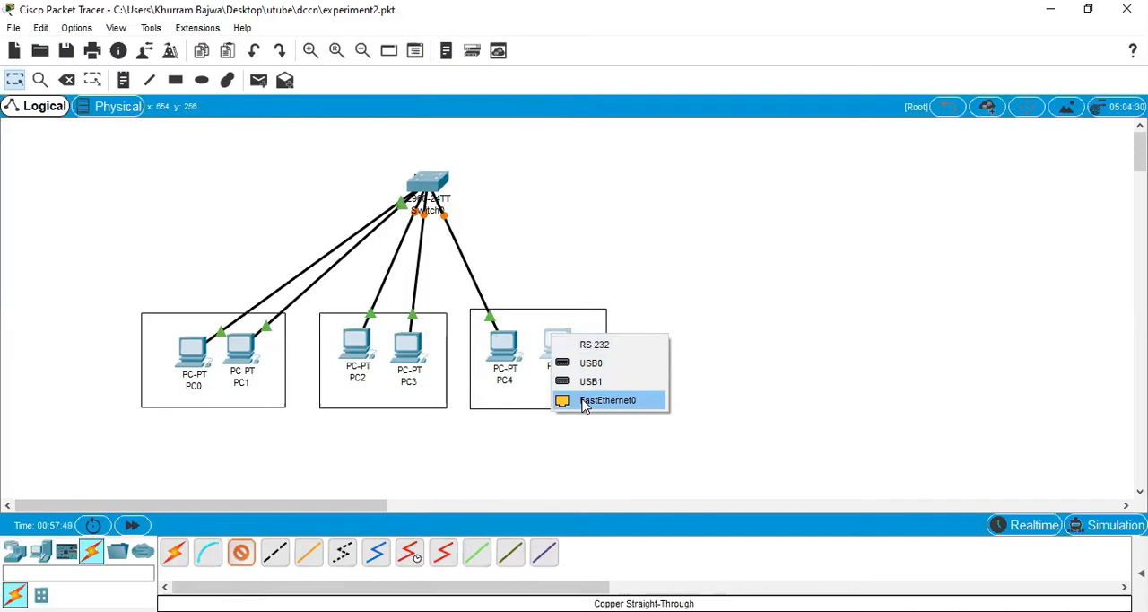
click(585, 403)
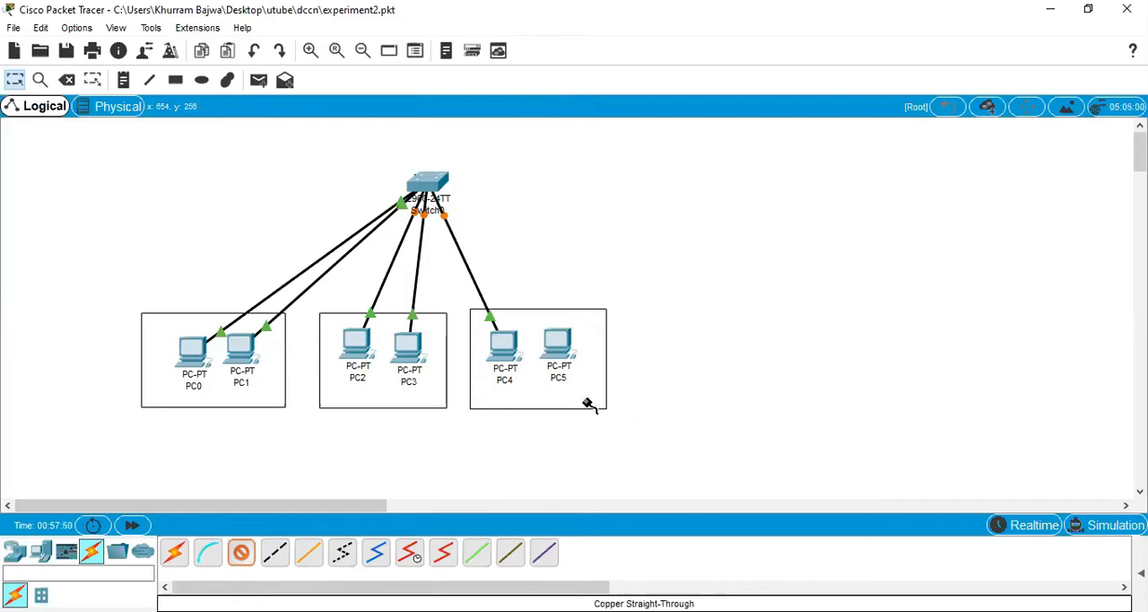
click(436, 184)
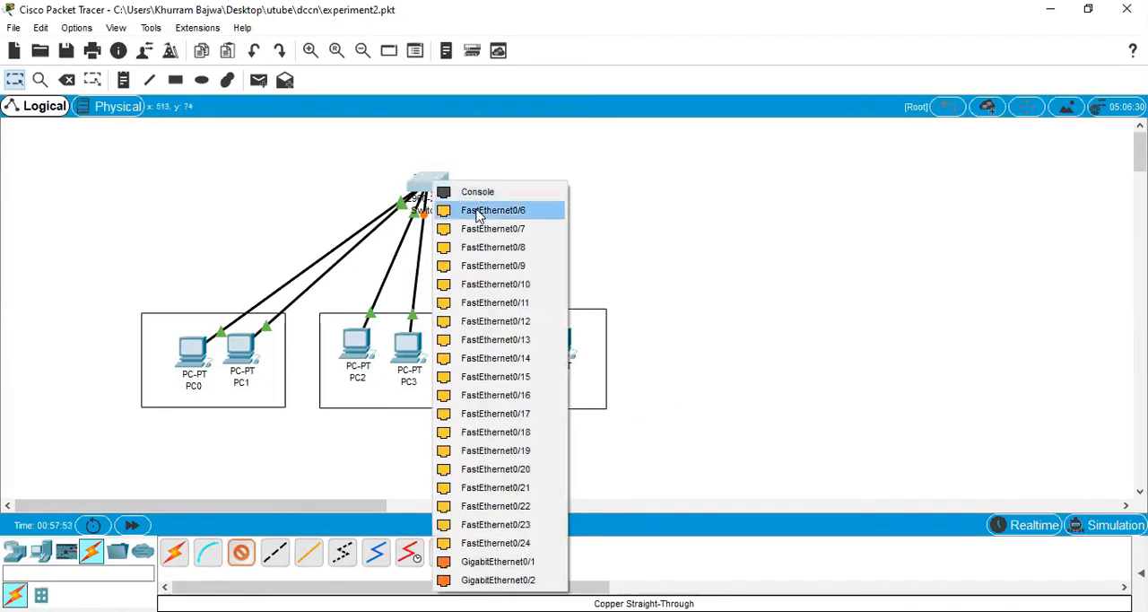
click(444, 210)
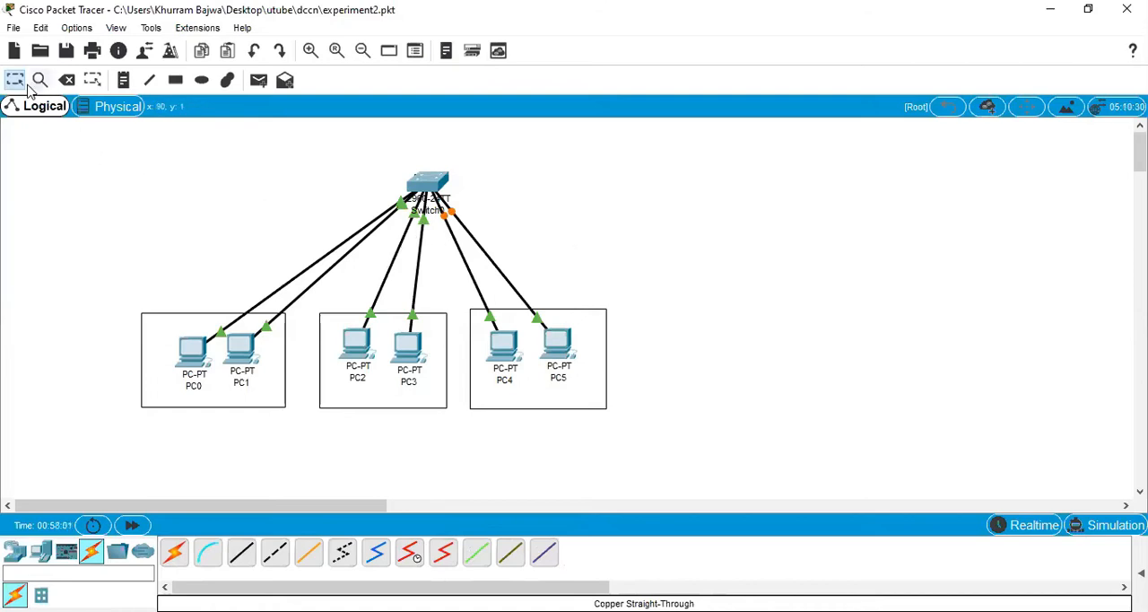
Step: In Switch0's command line, enter interface fa0/1 and set it to switchport mode access
click(435, 181)
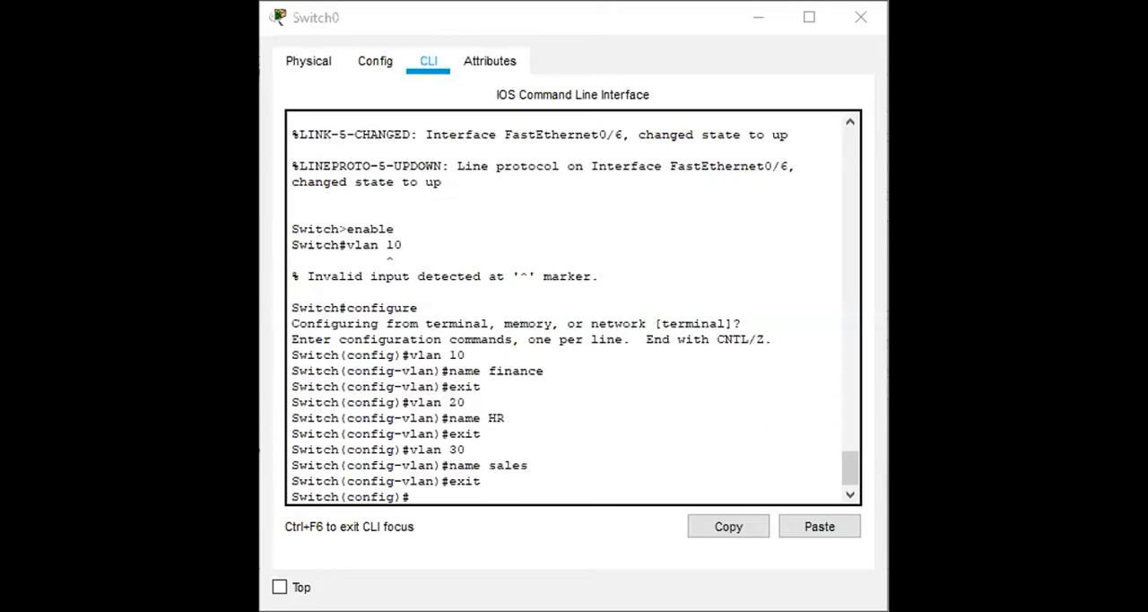
click(546, 436)
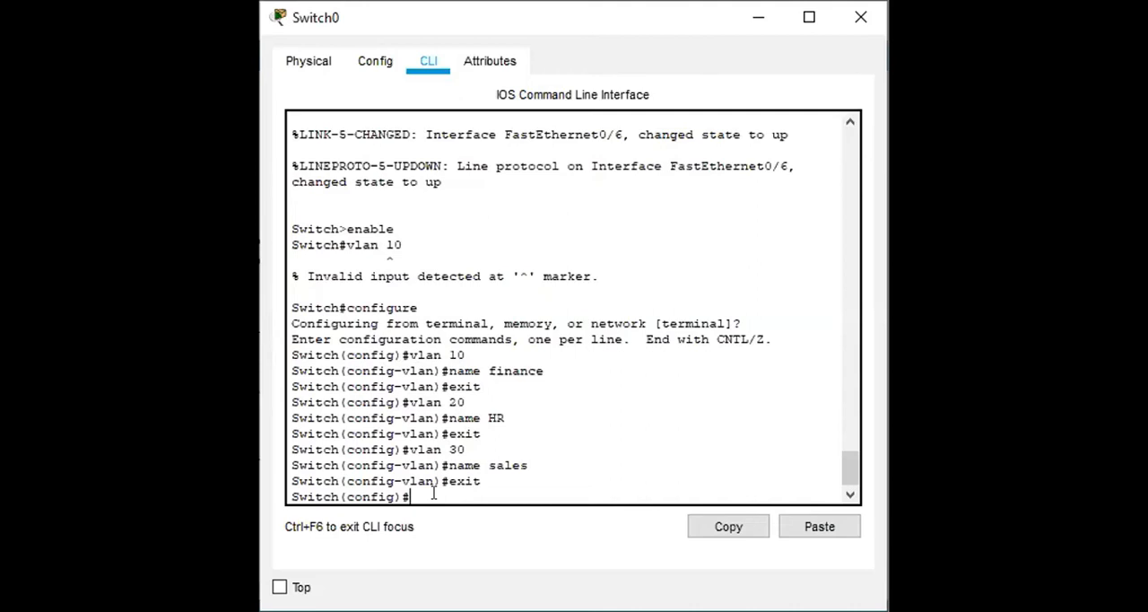
text(int fa0/1)
key(Return)
text(switchport mode access)
key(Return)
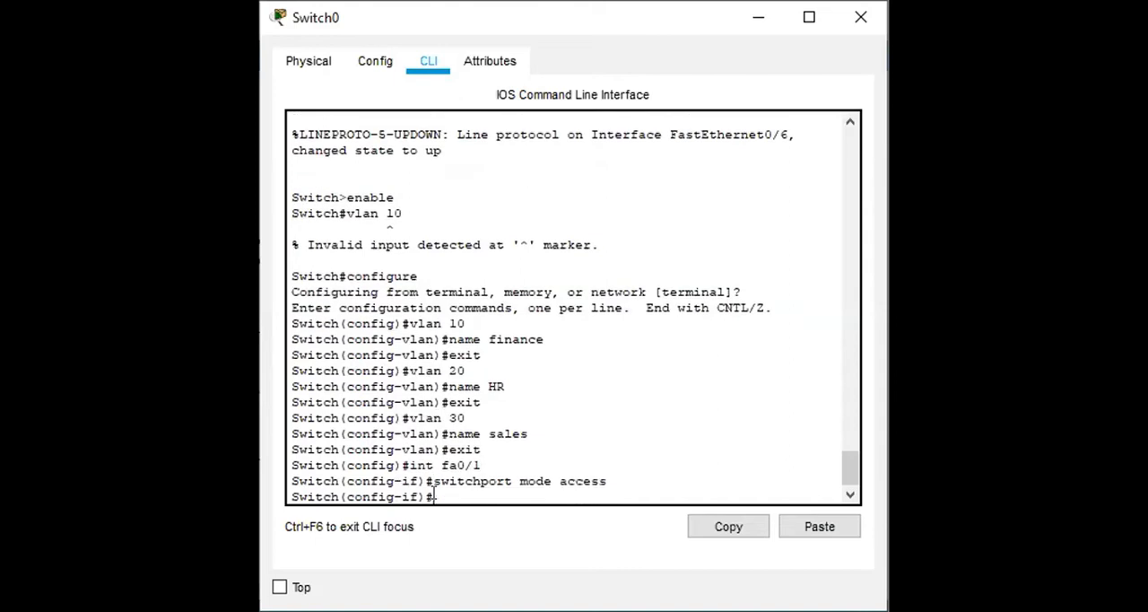
Step: Assign interface fa0/1 to VLAN 10 with switchport access vlan 10 and exit interface configuration
text(switchport acce)
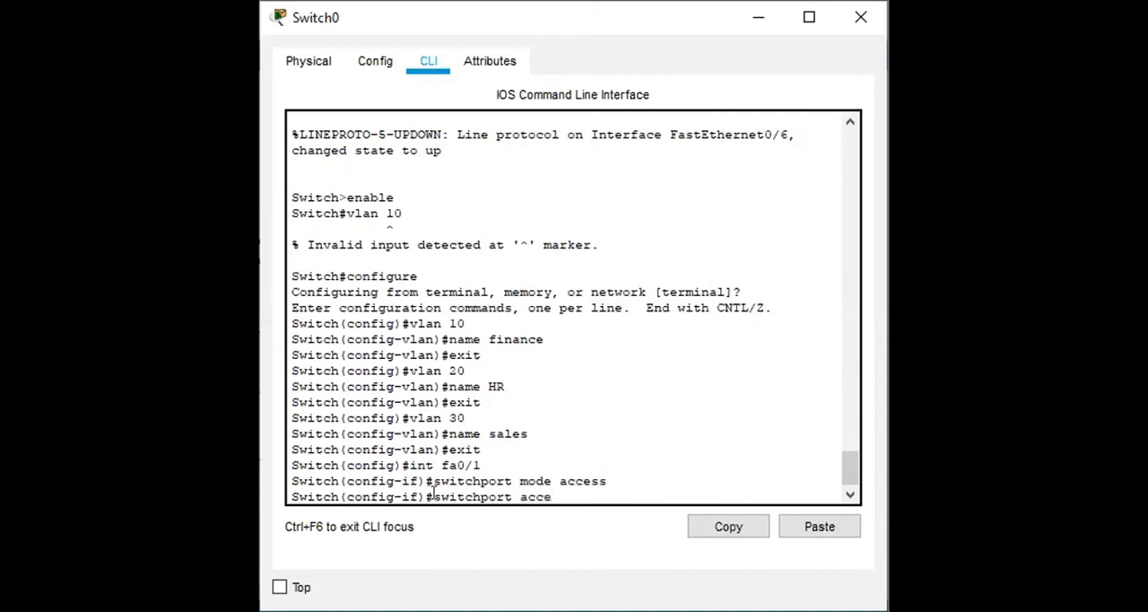
text(ss vlan 10)
key(Return)
text(e)
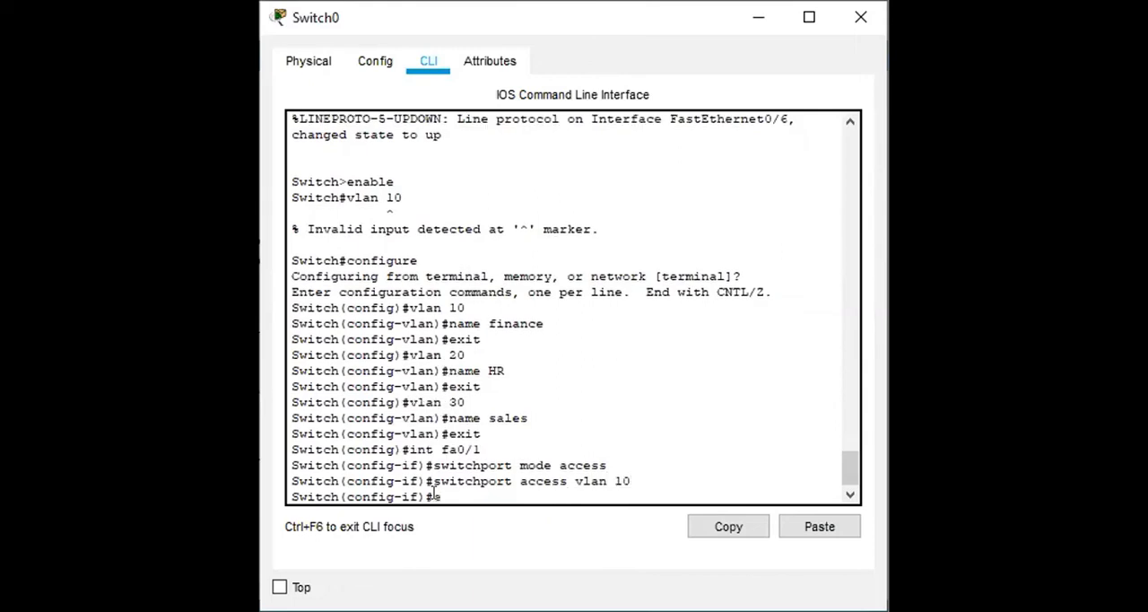
text(xit)
key(Return)
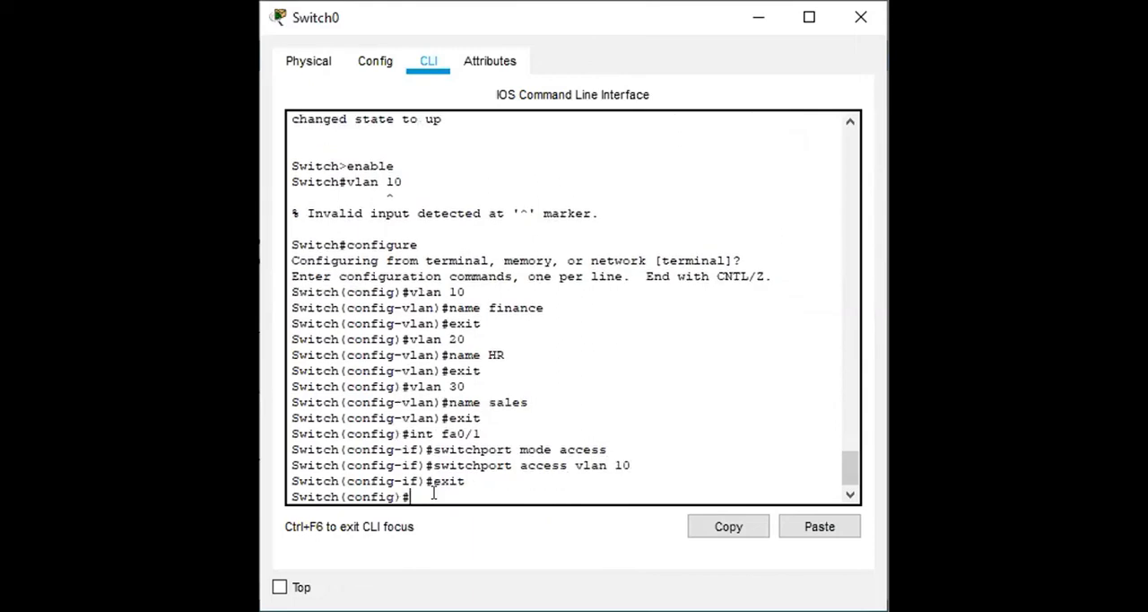
Step: Enter interface fa0/2 on Switch0 and set it to switchport mode access
text(int fa0/2)
key(Return)
text(s)
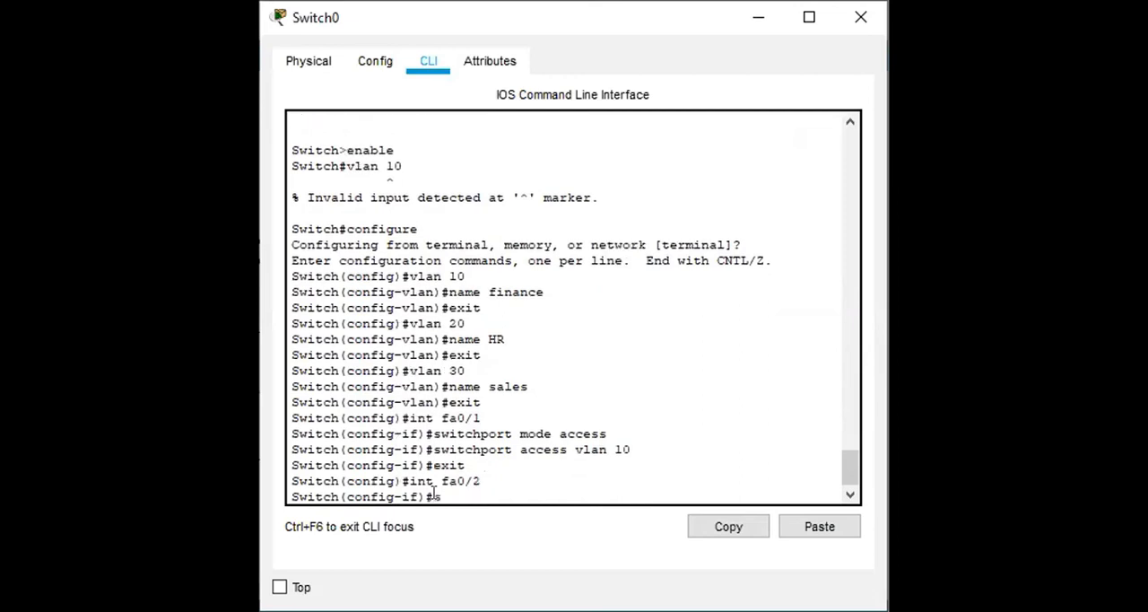
text(witchport mode access)
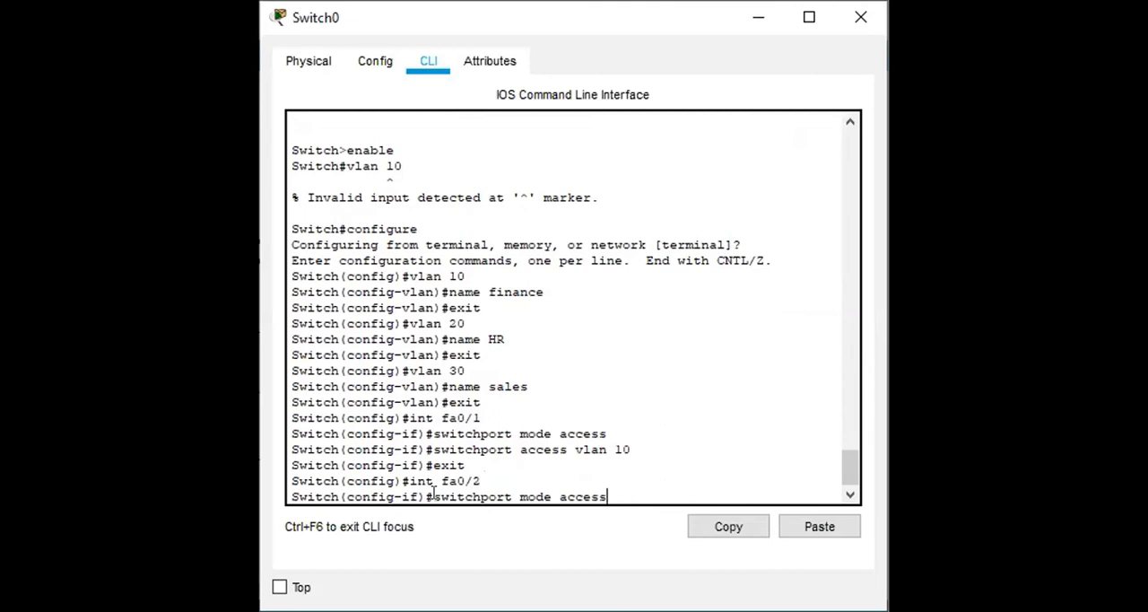
key(Return)
Step: Try to assign interface fa0/2 to VLAN 10 with the command switchport access vlan10
text(switch)
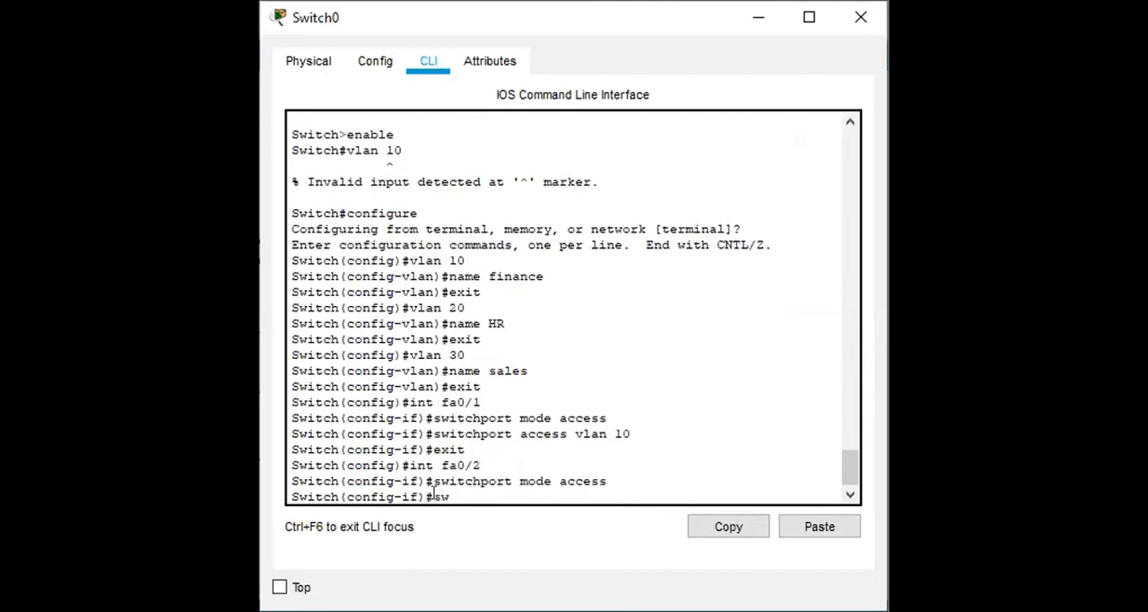
text(port access )
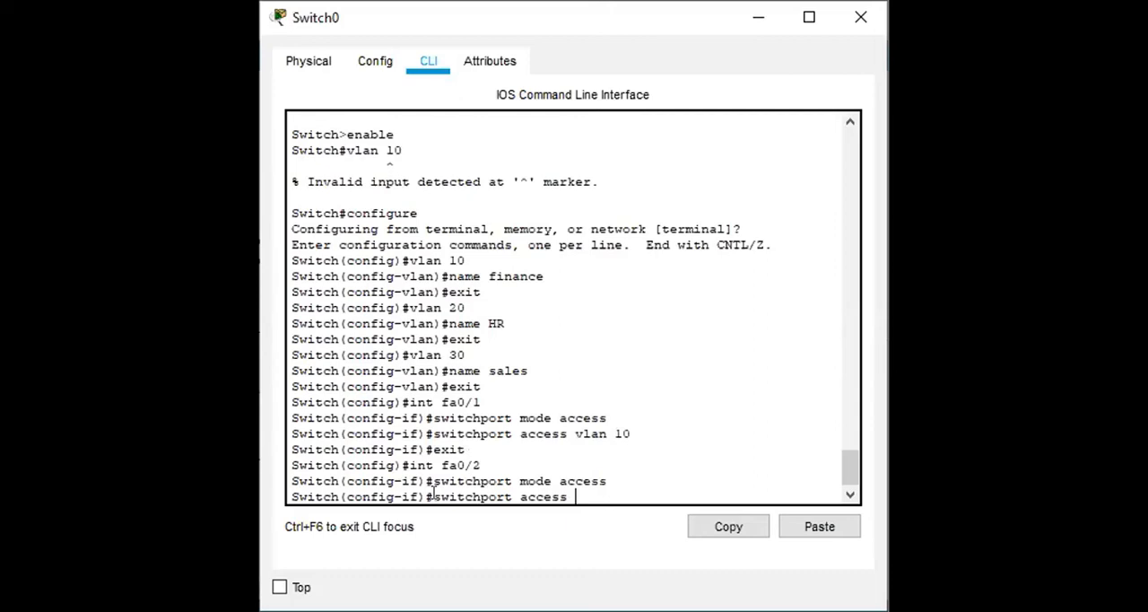
text(vlan10)
key(Return)
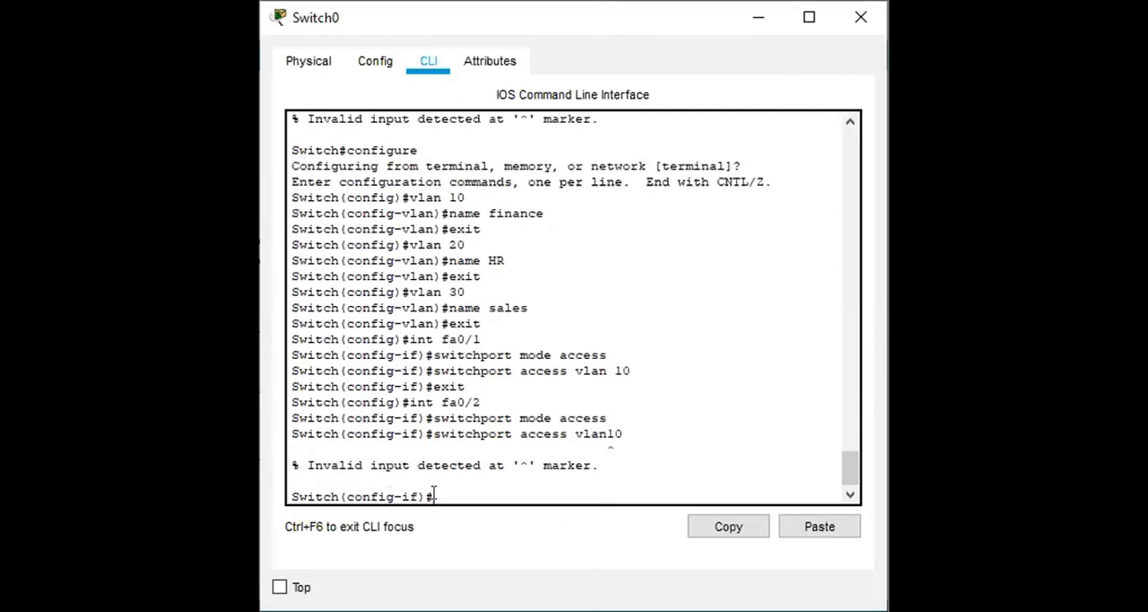
Step: Reissue the VLAN assignment for fa0/2, corrected to switchport access vlan 10, and exit interface configuration
text(s)
key(BackSpace)
key(Up)
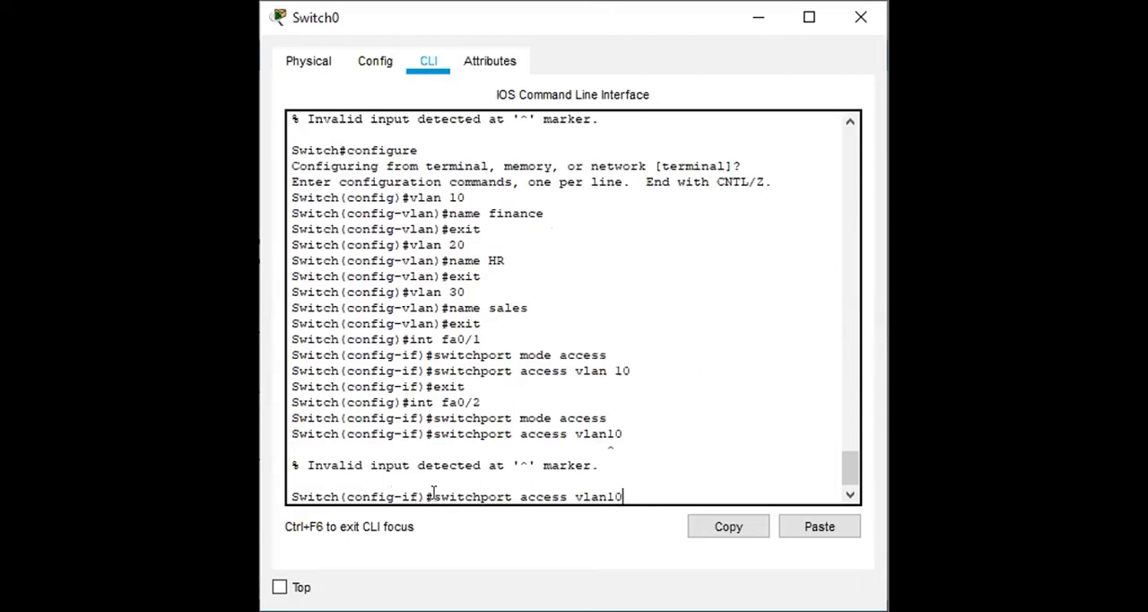
key(Left)
key(Left)
key(Return)
text(exit)
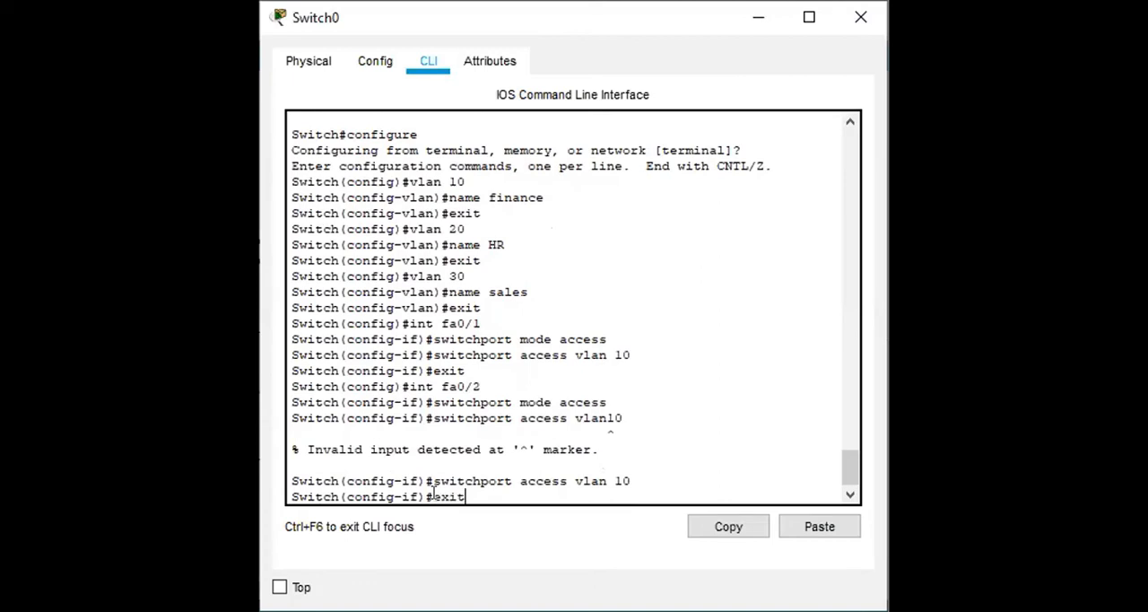
key(Return)
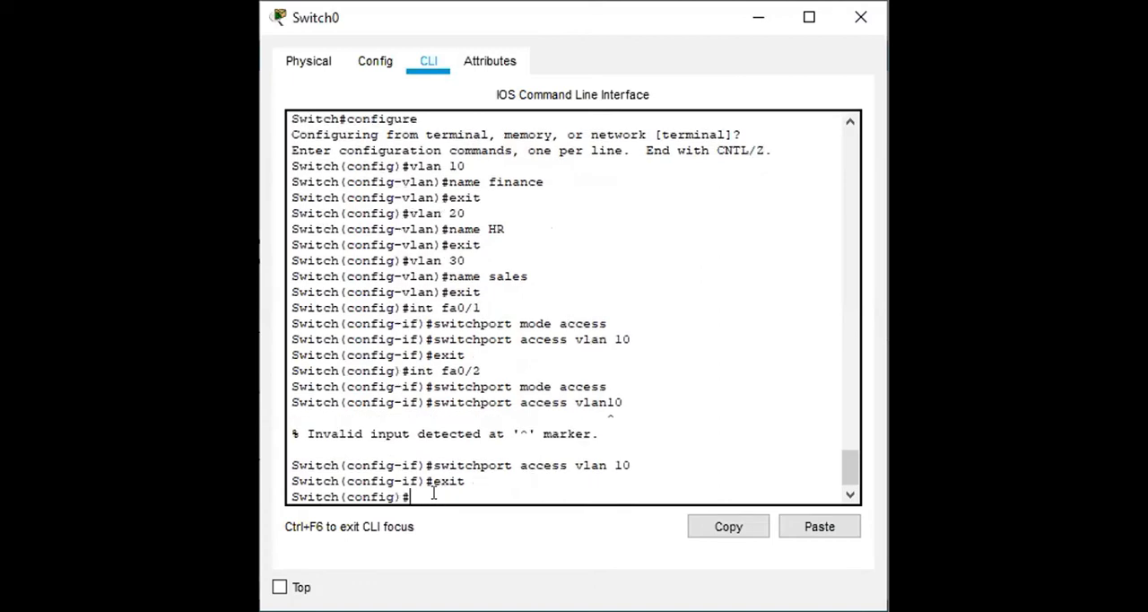
Step: Enter interface fa0/3 on Switch0 and set it to switchport mode access
text(int fa0/3)
key(Return)
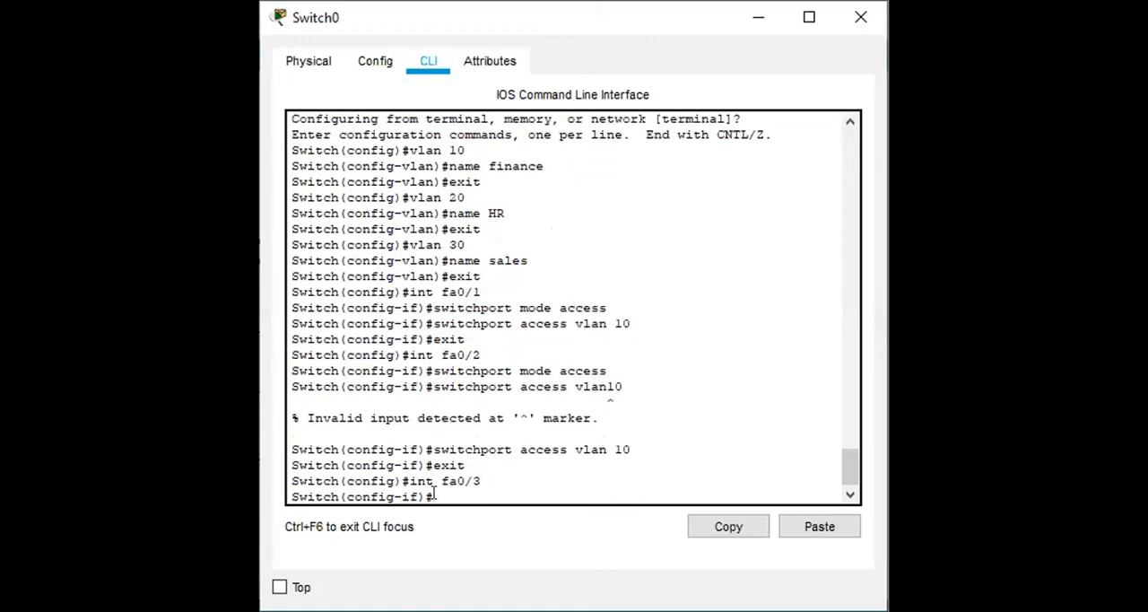
text(switchport mode access)
key(Return)
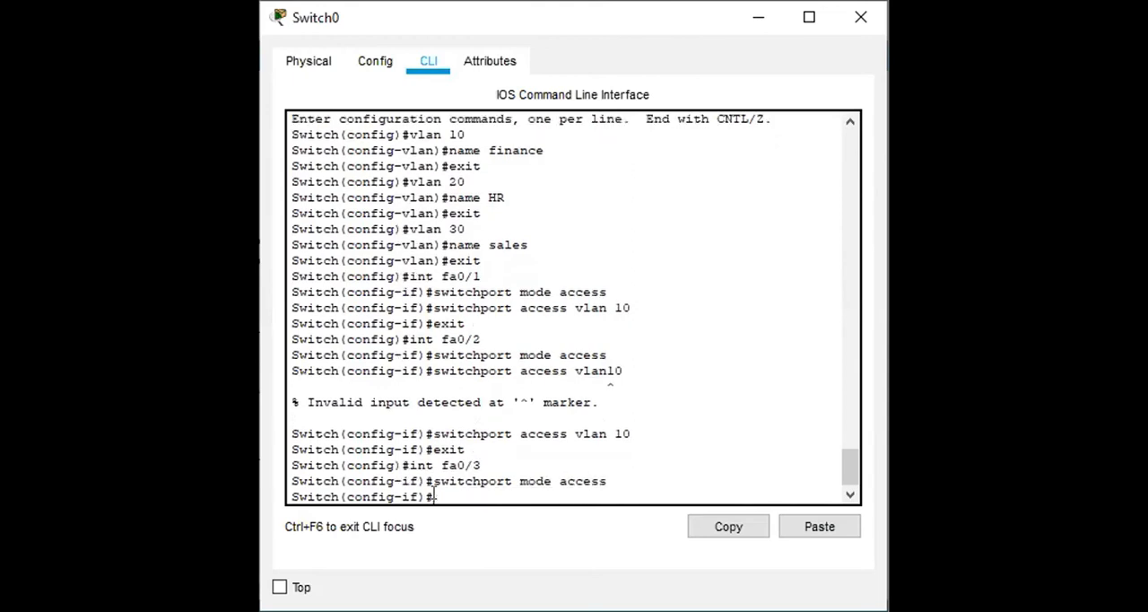
Step: Assign interface fa0/3 to VLAN 20 with switchport access vlan 20 and exit interface configuration
text(switchport m)
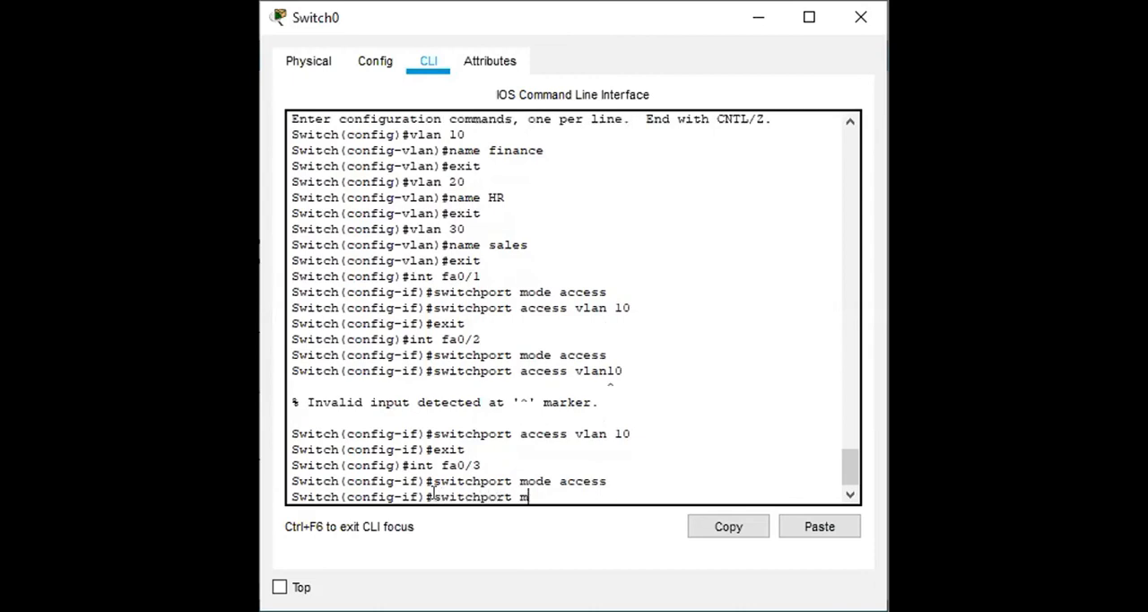
text(ode)
key(BackSpace)
key(BackSpace)
key(BackSpace)
key(BackSpace)
text(access vlan 20)
key(Return)
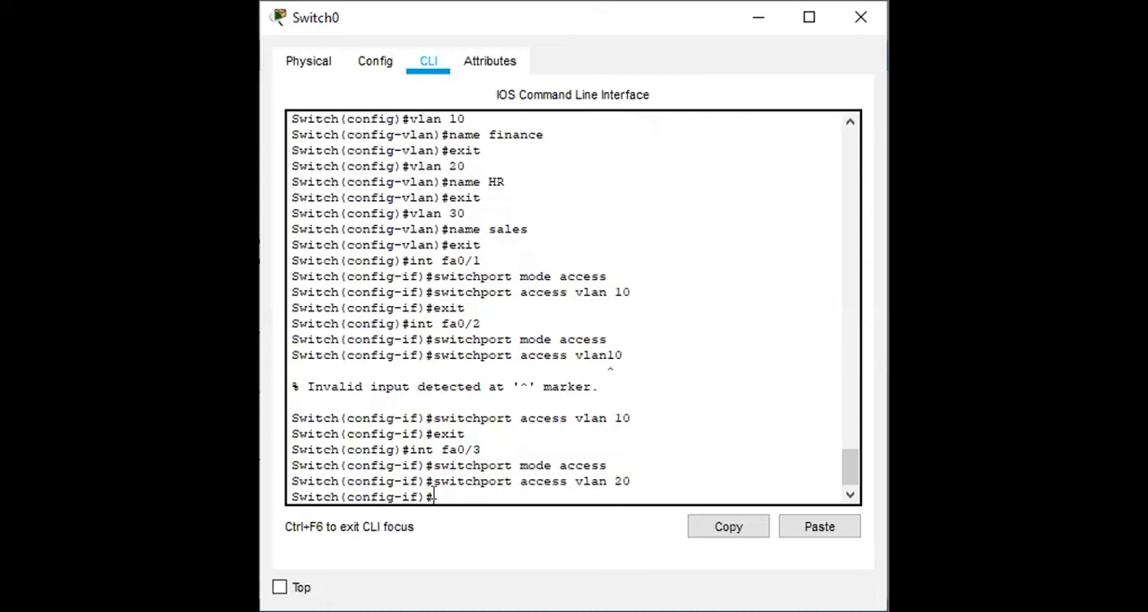
text(exit)
key(Return)
Step: Enter interface fa0/4 on Switch0 and set it to switchport mode access
text(i)
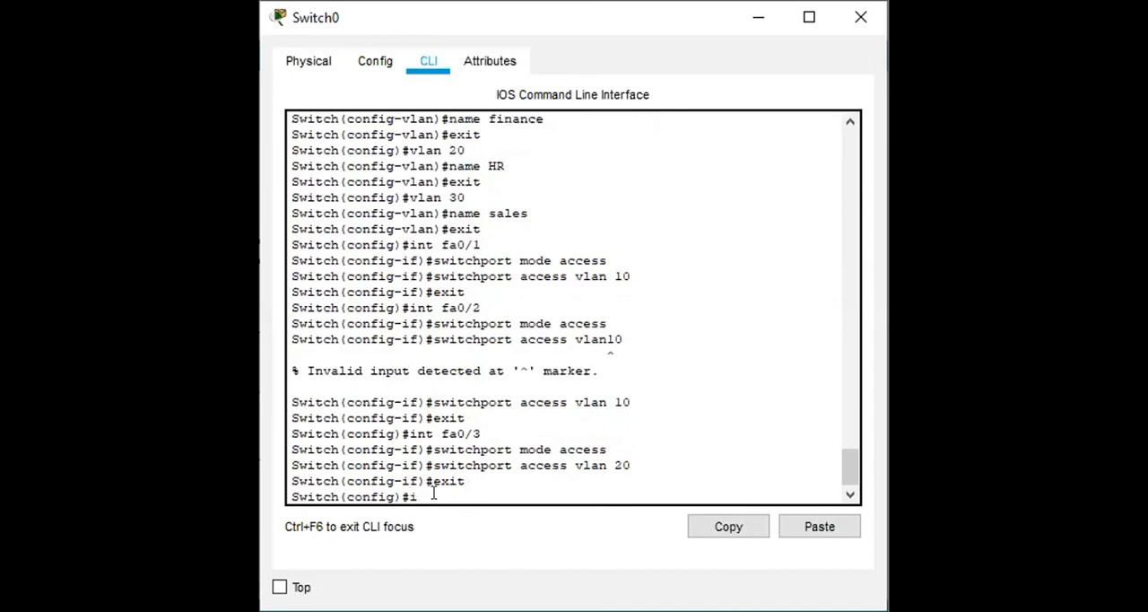
text(nt fa0/4)
key(Return)
text(sw)
text(i)
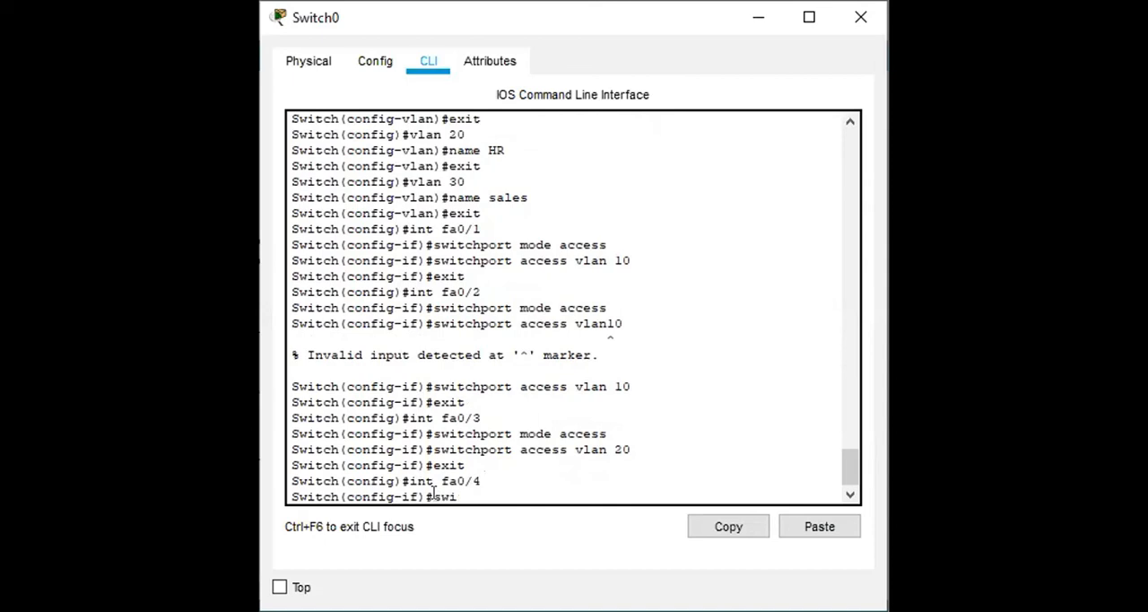
text(tchport mode access)
key(Return)
Step: Assign interface fa0/4 to VLAN 20 with switchport access vlan 20 and exit interface configuration
text(switchpo)
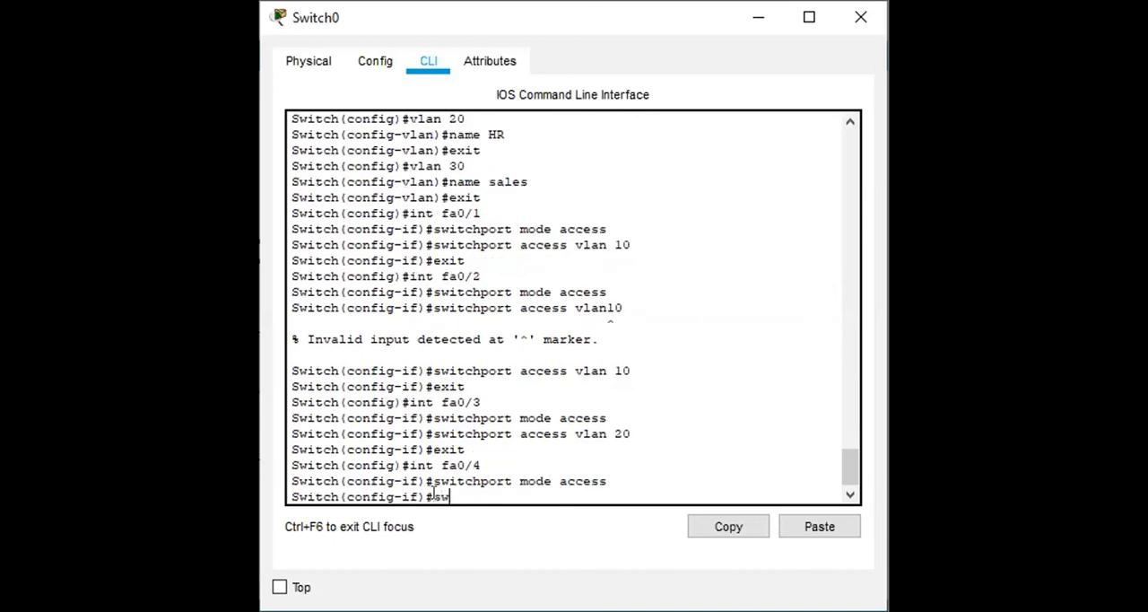
text(rt access vlan)
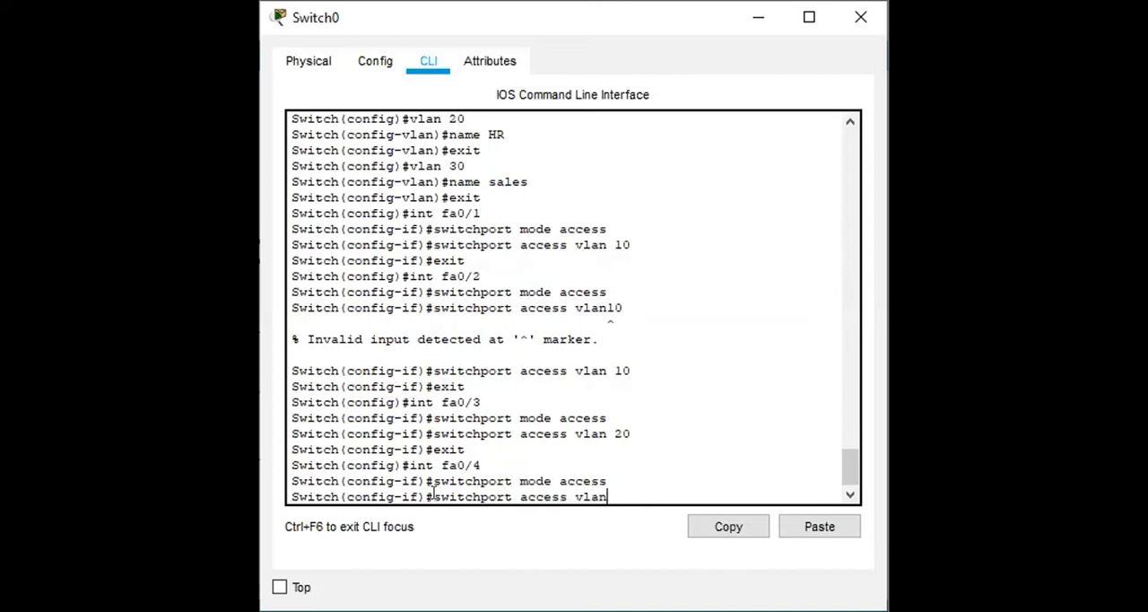
text( 20)
key(Return)
text(exit)
key(Return)
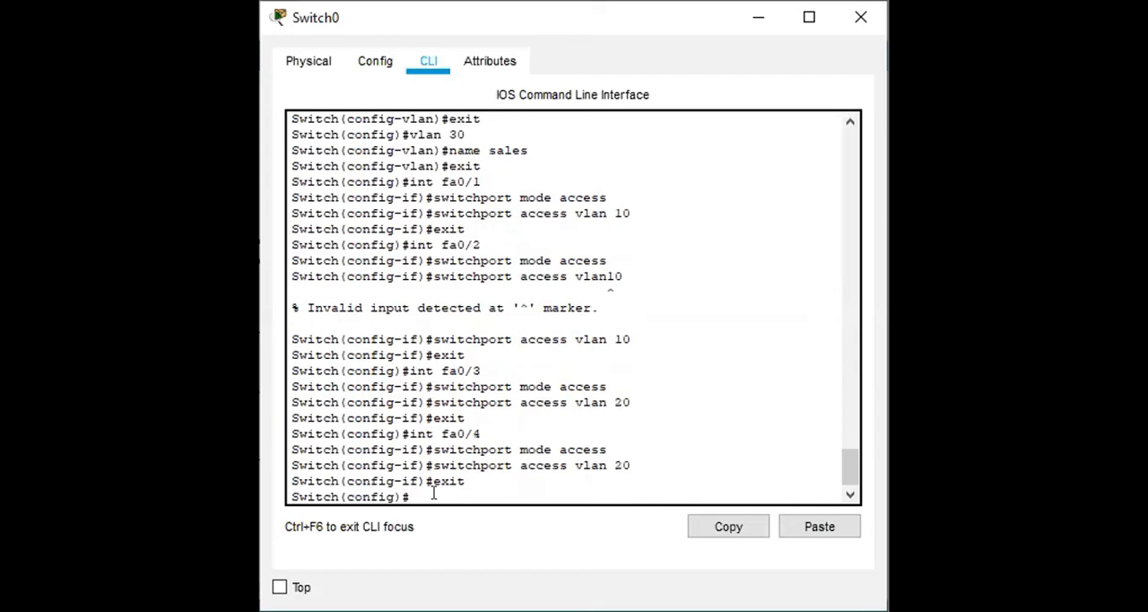
Step: Enter interface fa0/5 on Switch0 and set it to switchport mode access
text(int fa0/5)
key(Return)
text(switchport mode access)
key(Return)
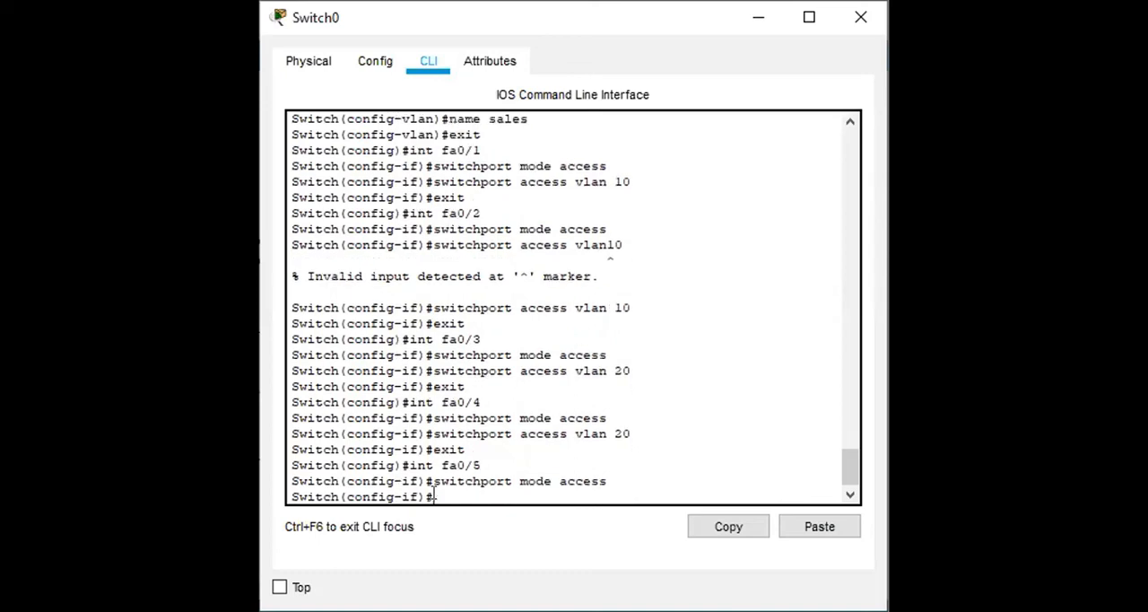
Step: Assign interface fa0/5 to VLAN 30 with switchport access vlan 30 and exit interface configuration
text(sw)
text(itchport)
text( access)
text( blan)
key(BackSpace)
key(BackSpace)
key(BackSpace)
key(BackSpace)
text(vla)
text(n 20)
key(BackSpace)
key(BackSpace)
text(30)
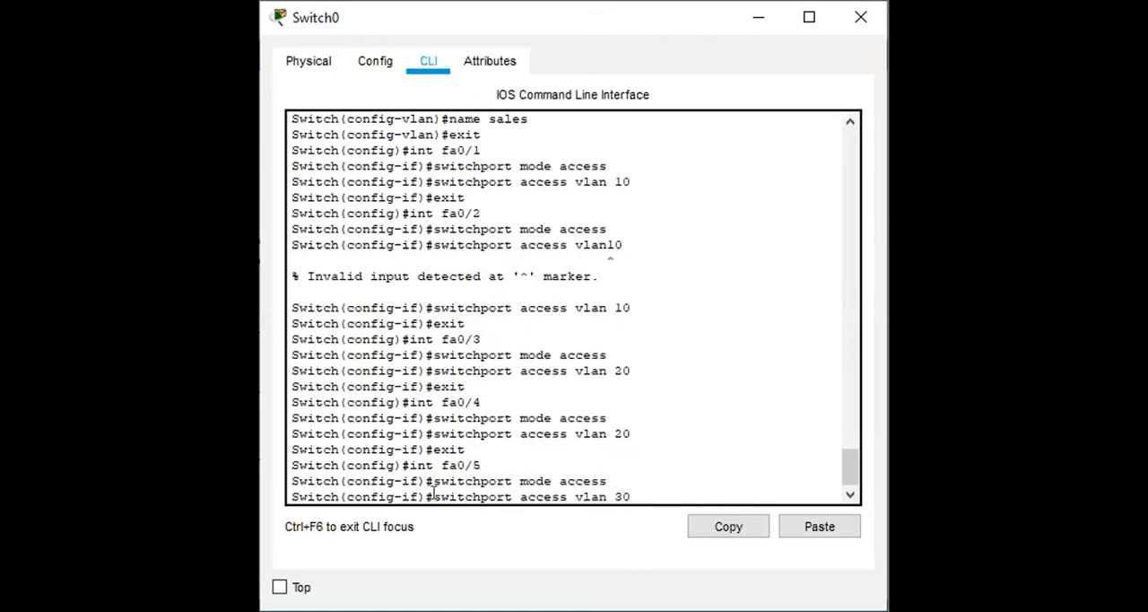
key(Return)
text(exit)
key(Return)
Step: Enter interface fa0/7 on Switch0 and set it to switchport mode access
text(int fa0/7)
key(Return)
text(switchport )
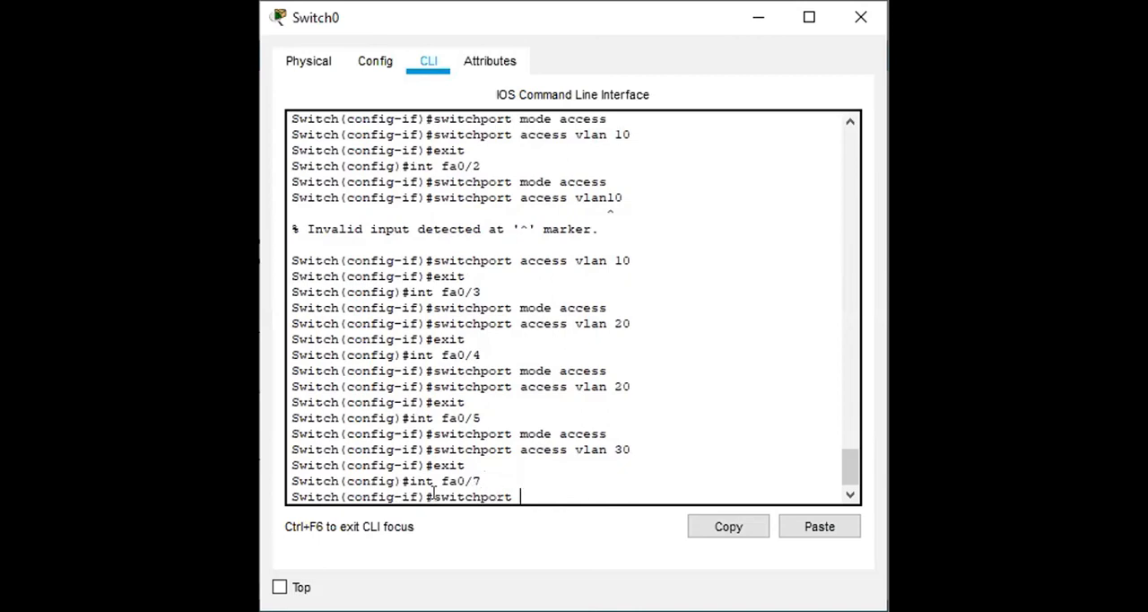
text(mode access)
key(Return)
Step: Assign interface fa0/7 to VLAN 30 with switchport access vlan 30, and exit back to privileged EXEC mode
text(switch)
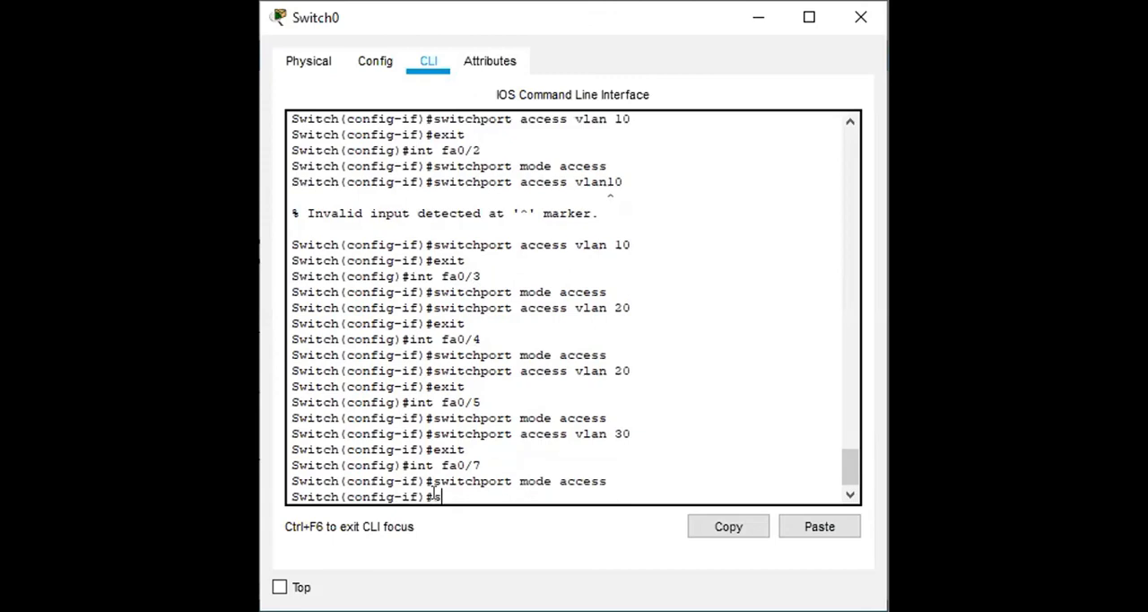
text(port ac)
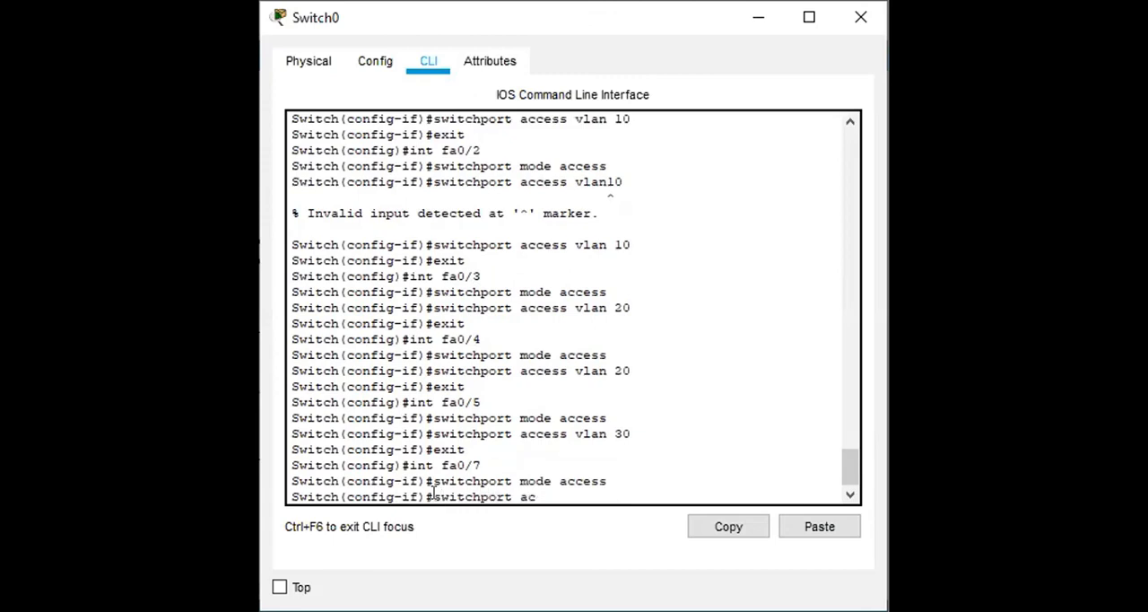
text(cess vlan 30)
key(Return)
text(exit)
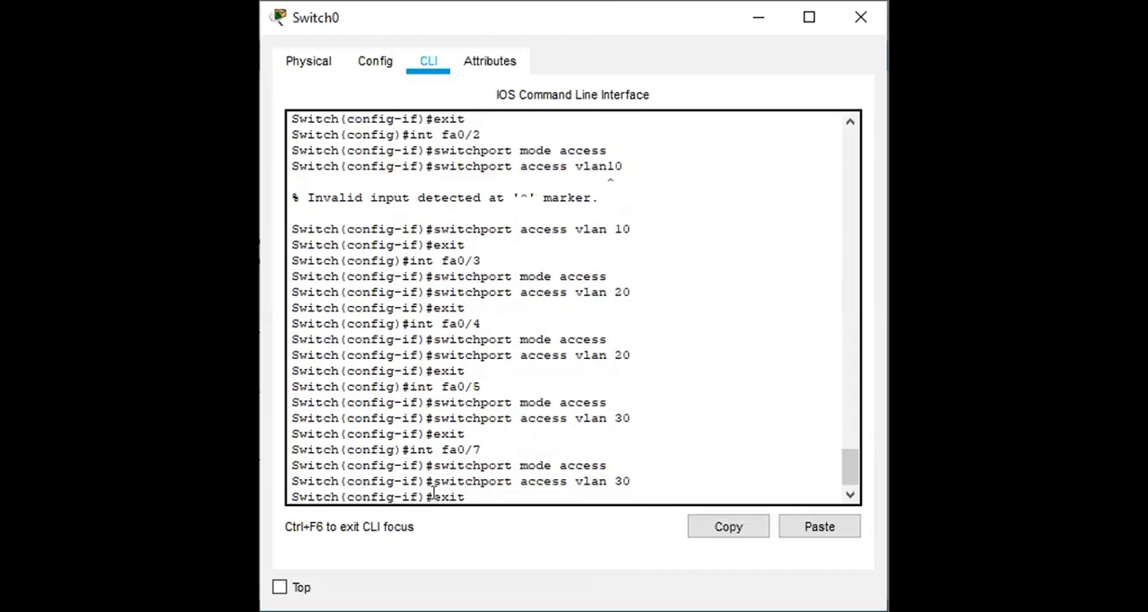
key(Return)
key(Return)
key(Return)
text(exit)
key(Return)
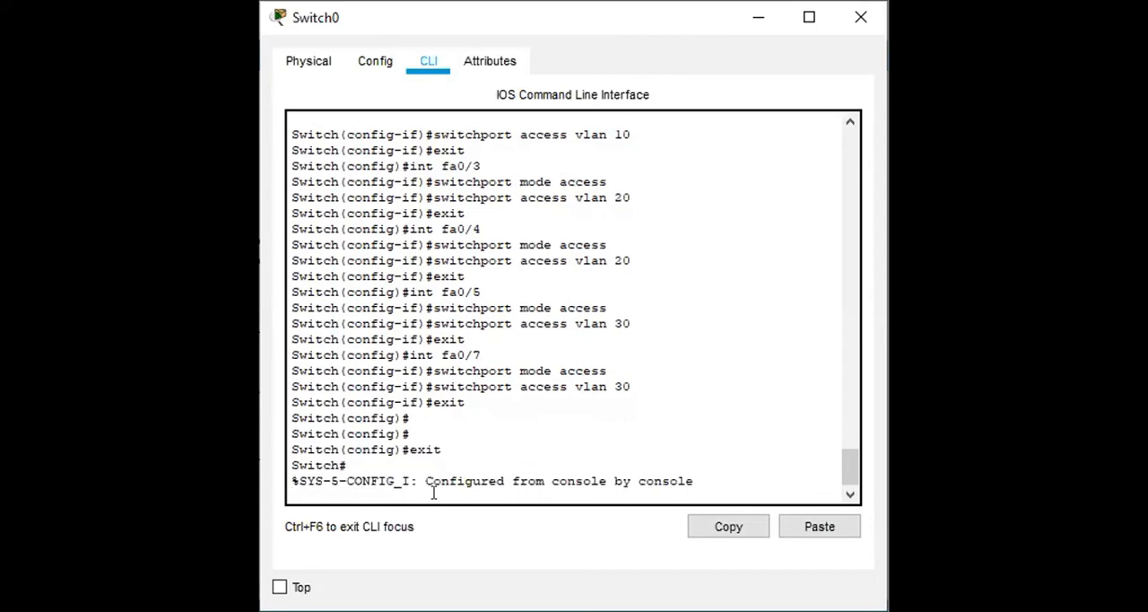
Step: Run show vlan on Switch0 and review the port assignments of the finance, HR and sales VLANs
key(Return)
text(show vlan)
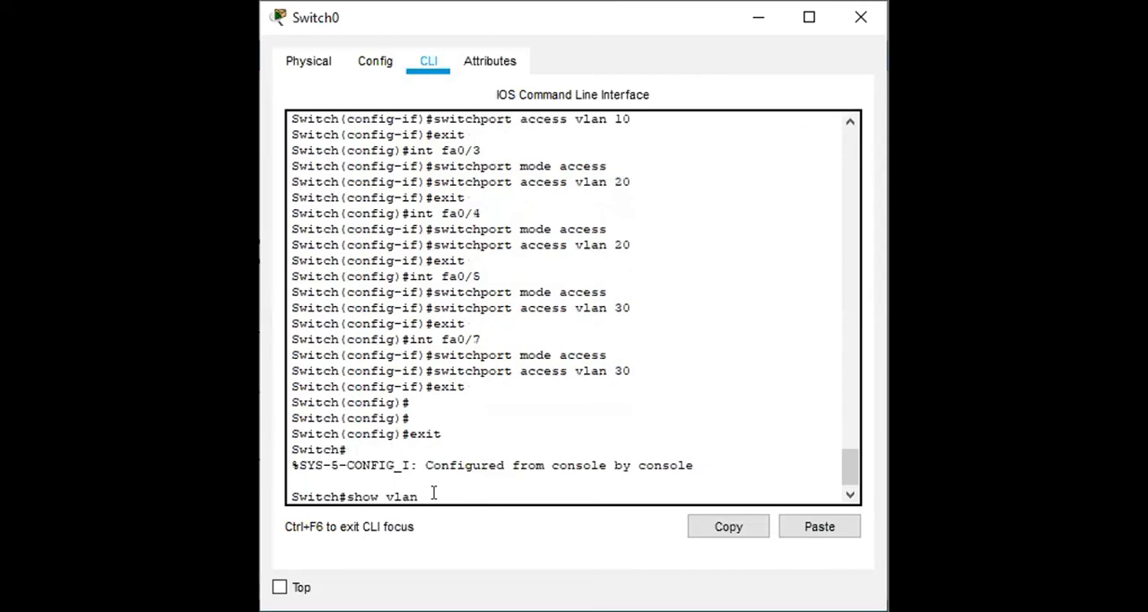
key(Return)
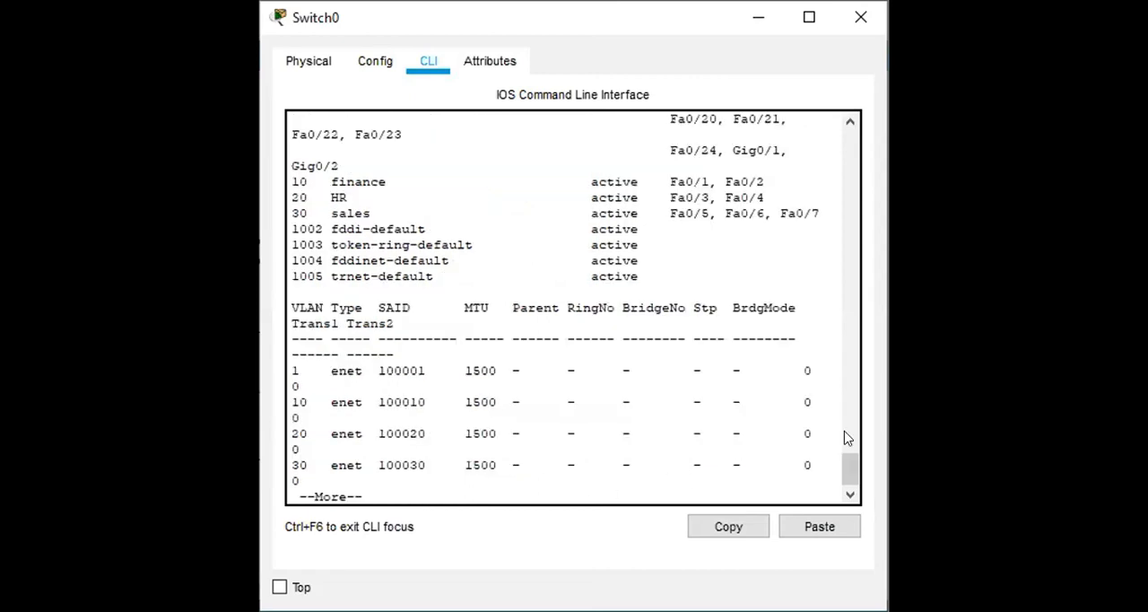
mouse_move(852, 463)
mouse_down()
mouse_move(848, 424)
mouse_move(846, 442)
mouse_up()
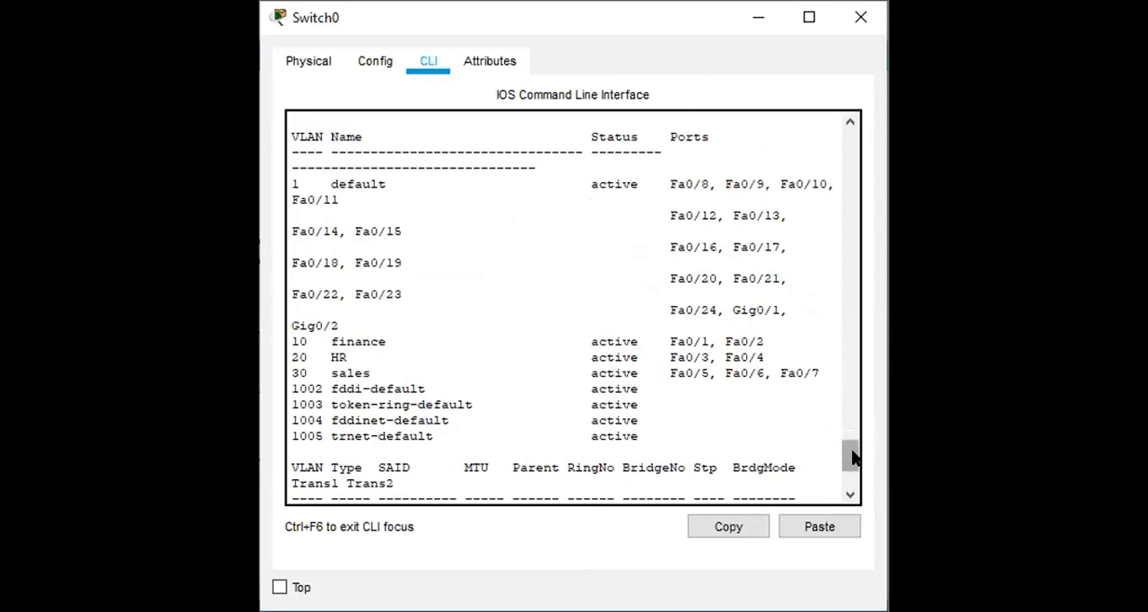
mouse_move(852, 457)
mouse_down()
mouse_move(846, 431)
mouse_move(853, 454)
mouse_move(852, 438)
mouse_up()
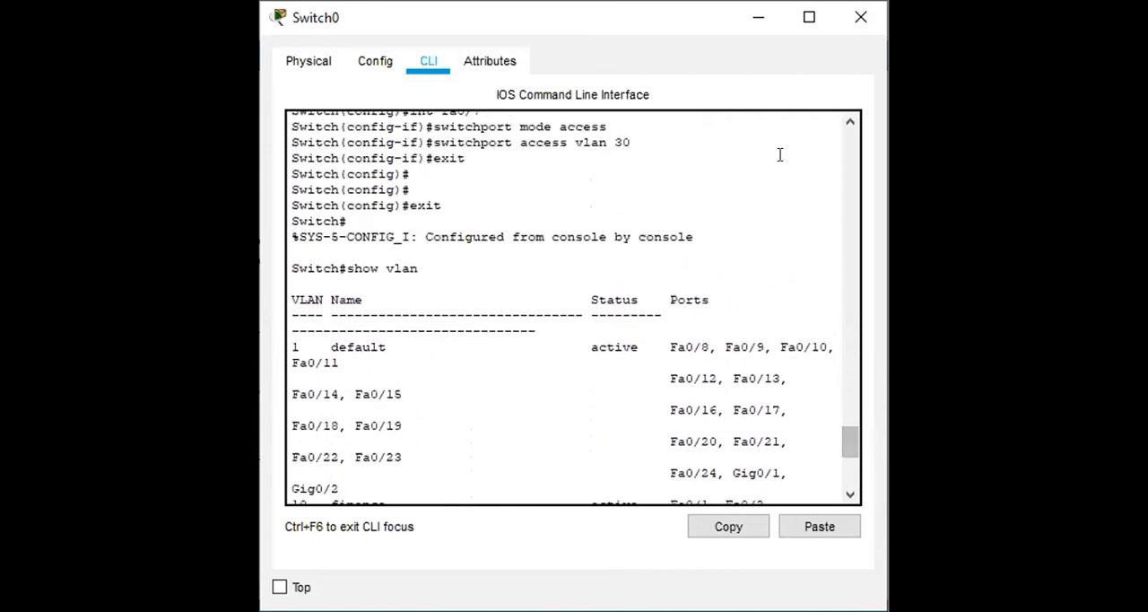